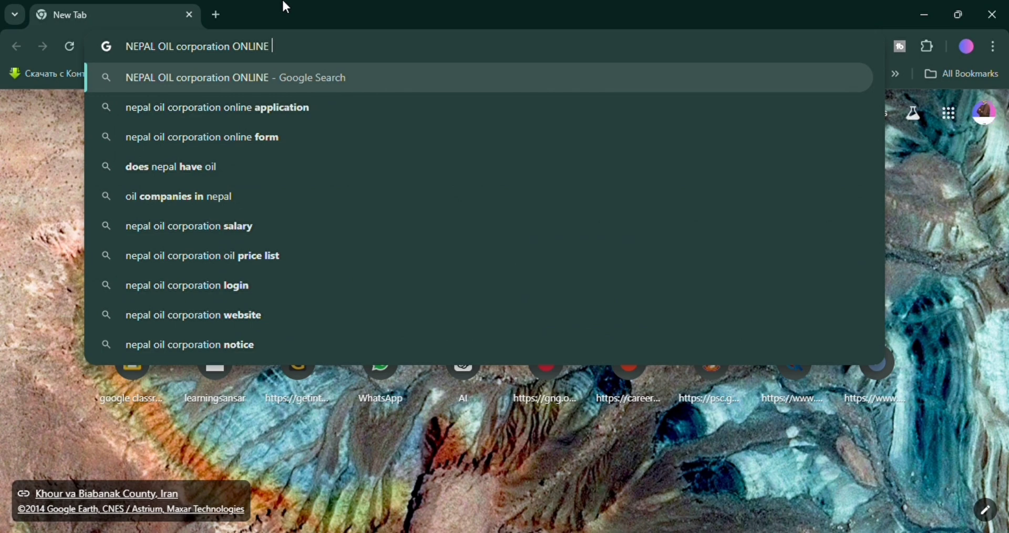
Search Google for 'nepal oil corporation online application' and open the Noc | Login result.
key(Down)
key(Return)
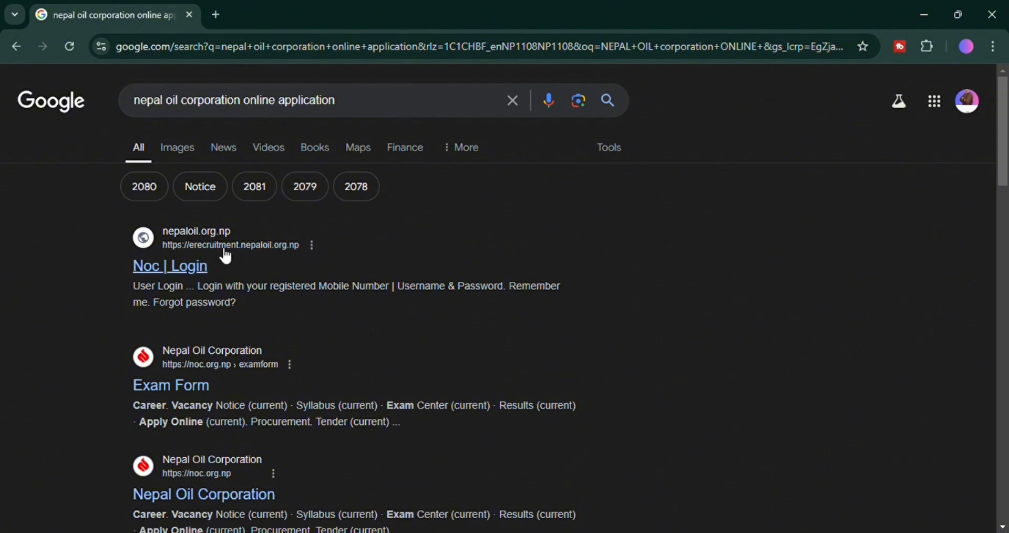
click(257, 251)
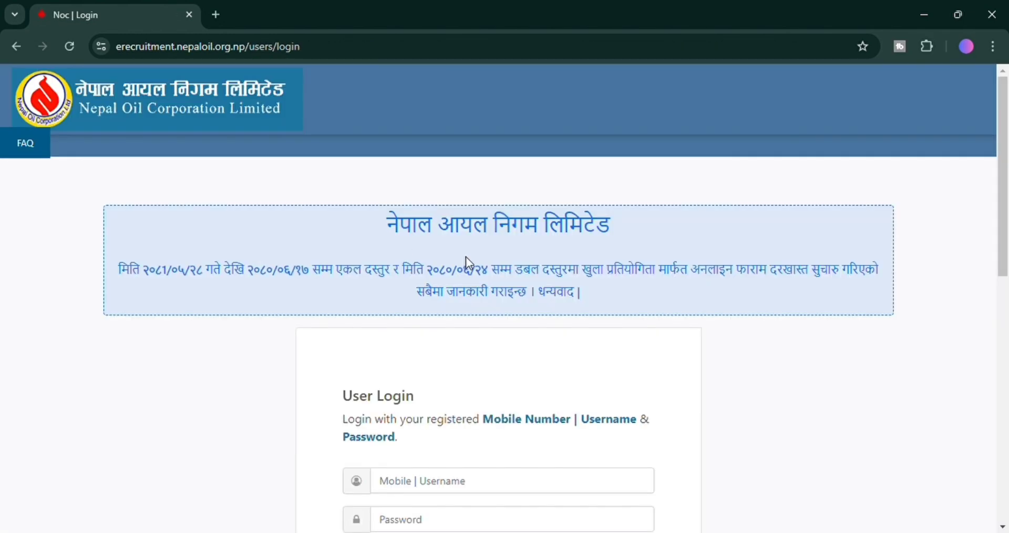
Read the application opening dates in the login page notice.
scroll(474, 297, down, 3)
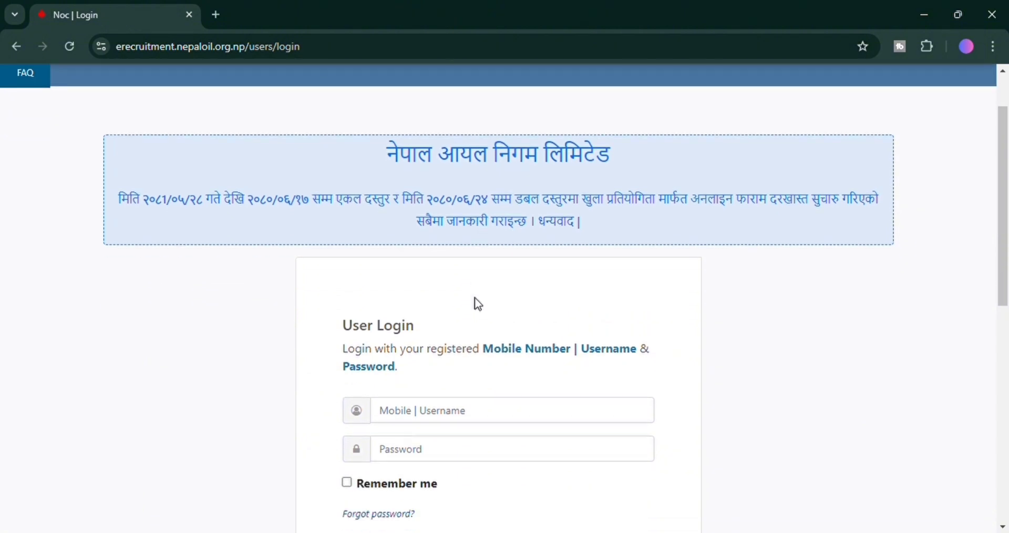
scroll(478, 304, up, 1)
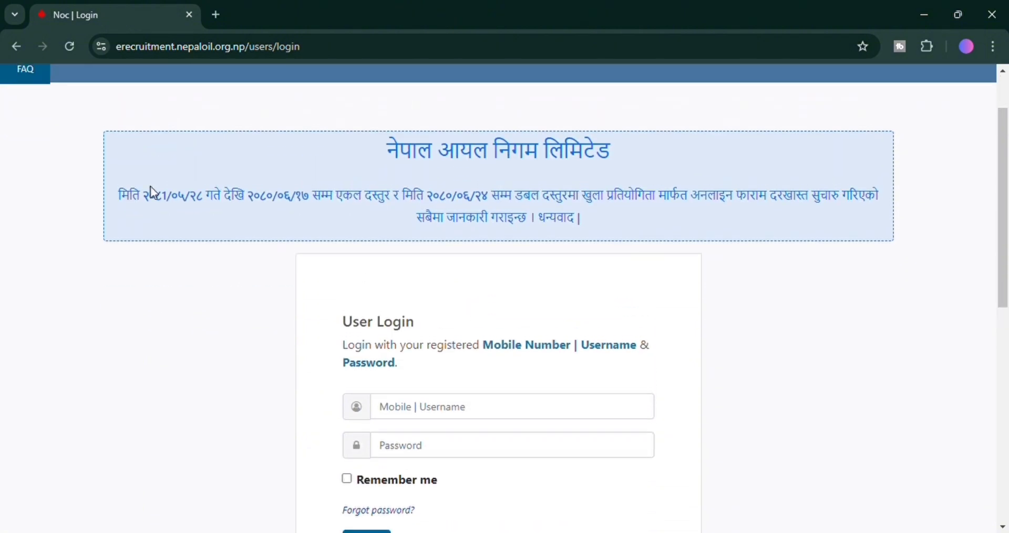
drag(150, 199, 637, 208)
click(637, 209)
Read the login instructions and the not-yet-registered prompt with its registration link.
scroll(643, 218, down, 2)
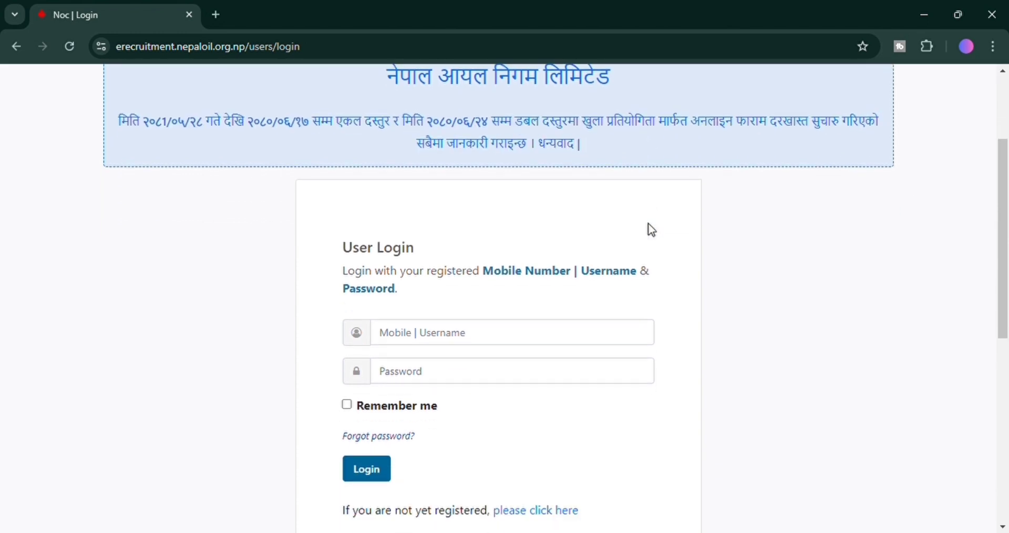
scroll(649, 228, down, 2)
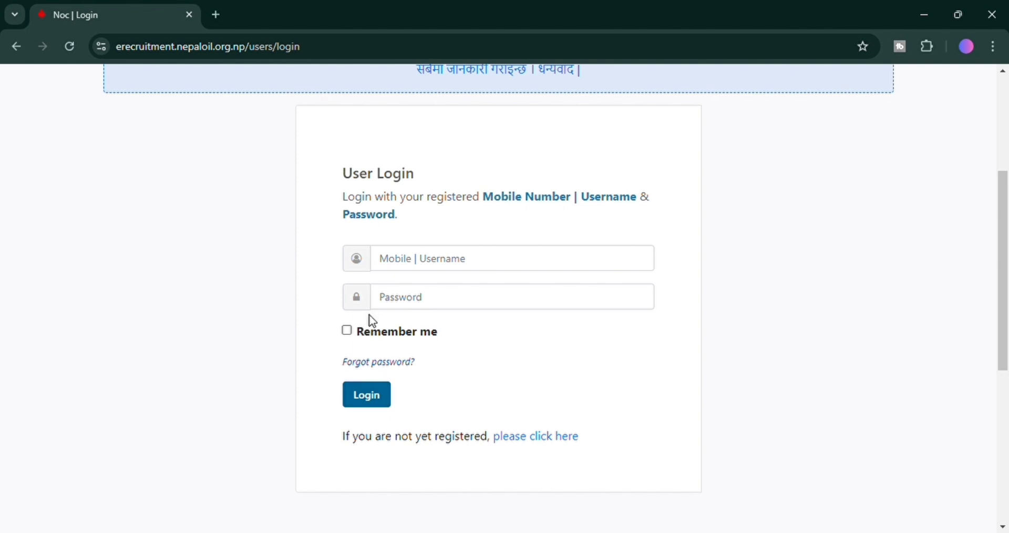
drag(344, 198, 414, 274)
click(441, 345)
drag(346, 442, 597, 439)
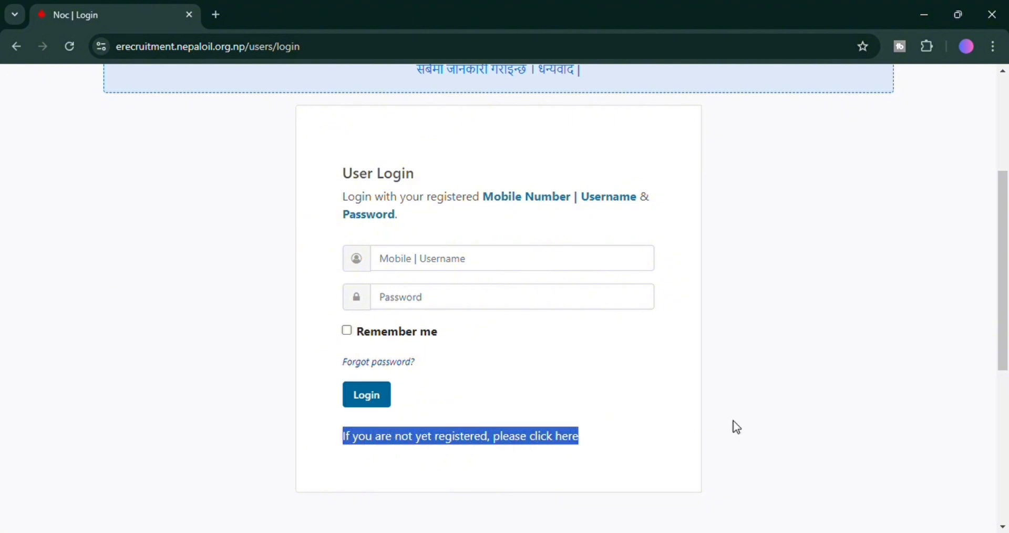
click(648, 433)
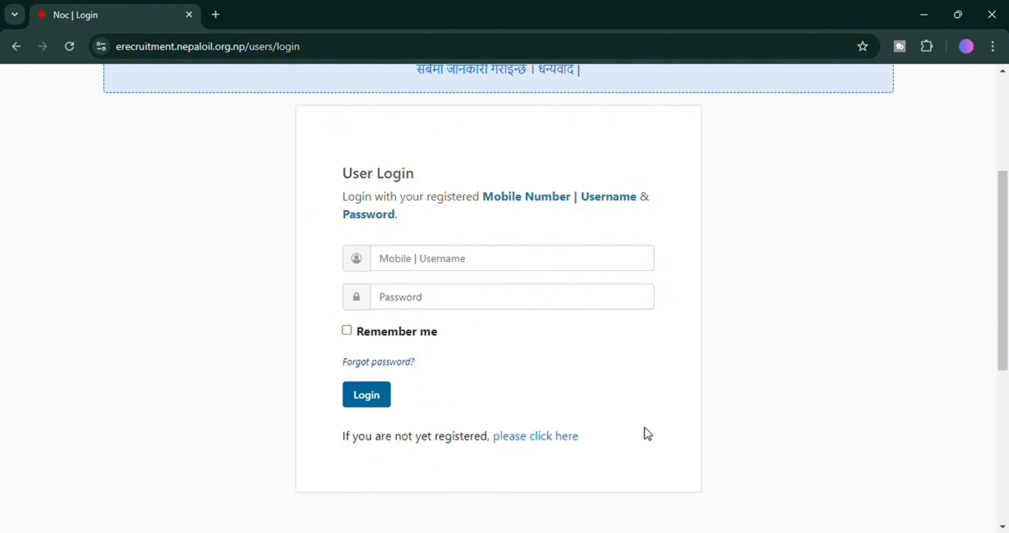
Open the registration form and enter the applicant's first, middle and last names in English.
click(547, 437)
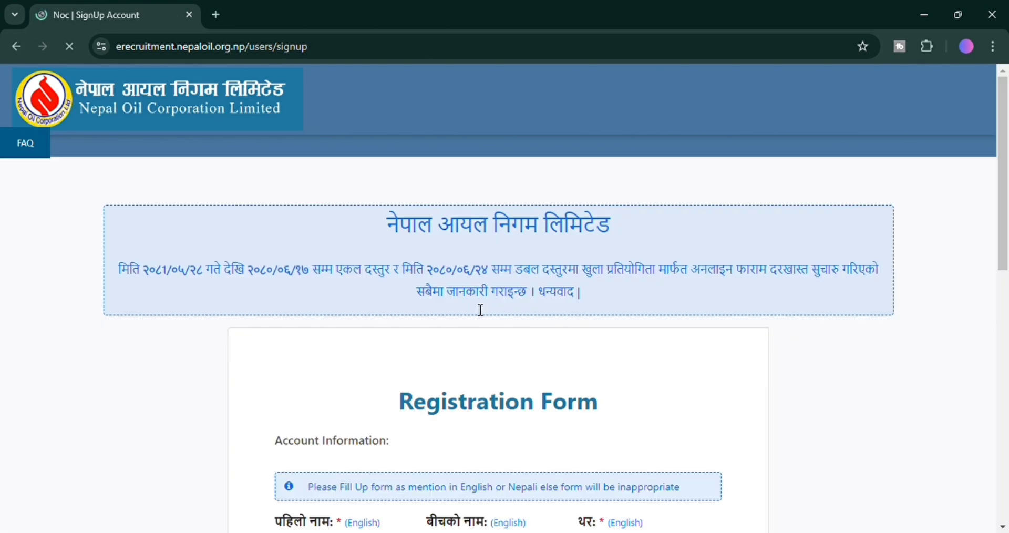
scroll(480, 310, down, 5)
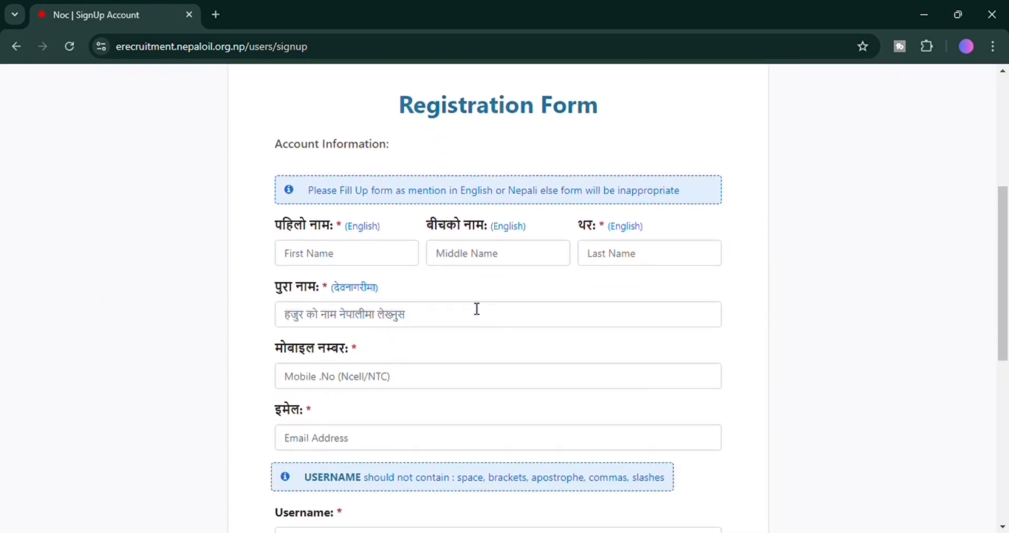
click(362, 260)
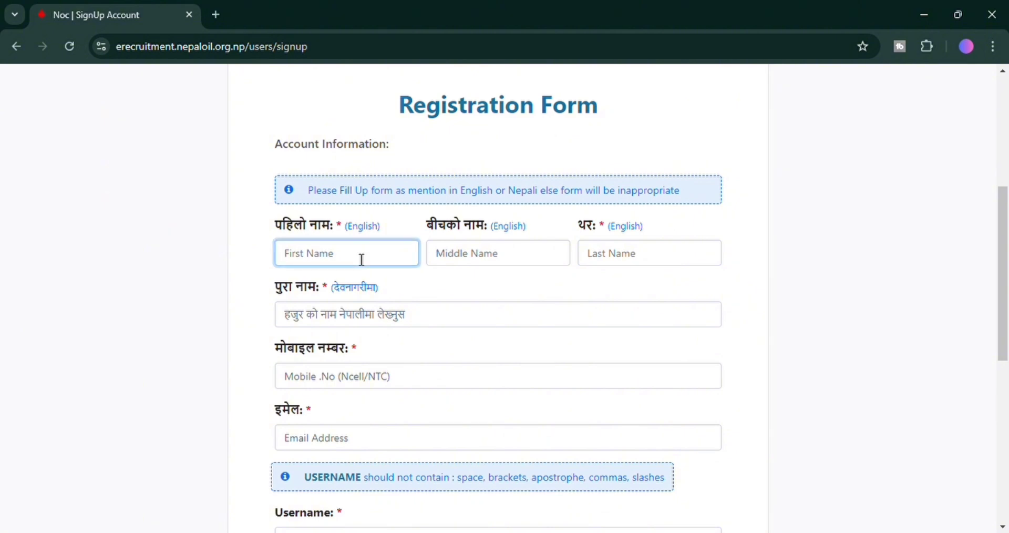
text(r)
key(BackSpace)
key(Tab)
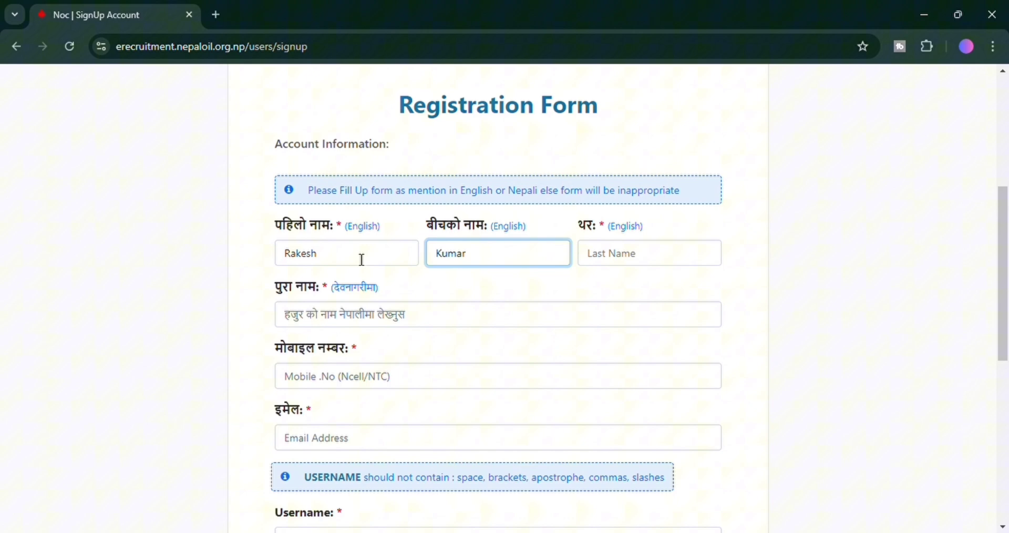
key(Tab)
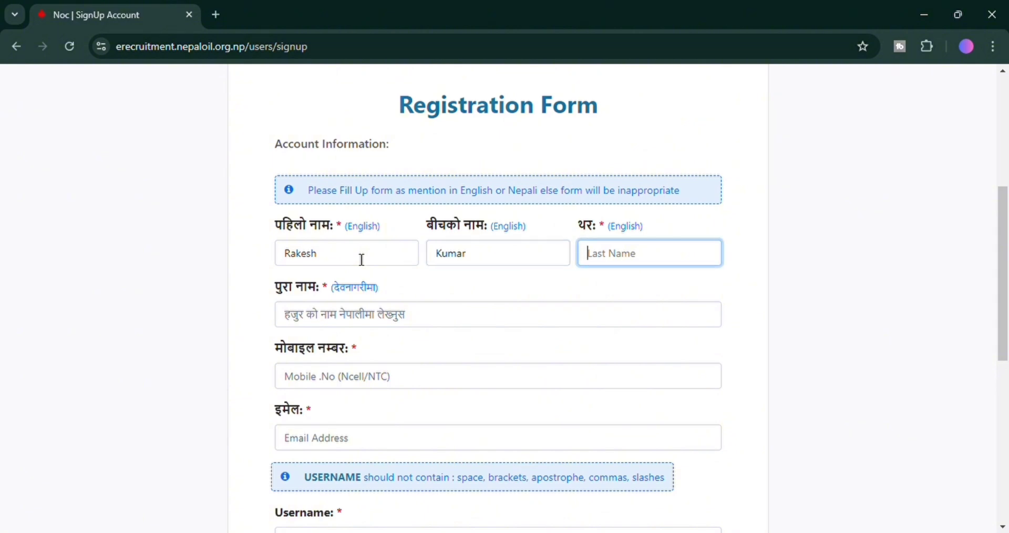
Enter the applicant's full name in Devanagari.
key(Tab)
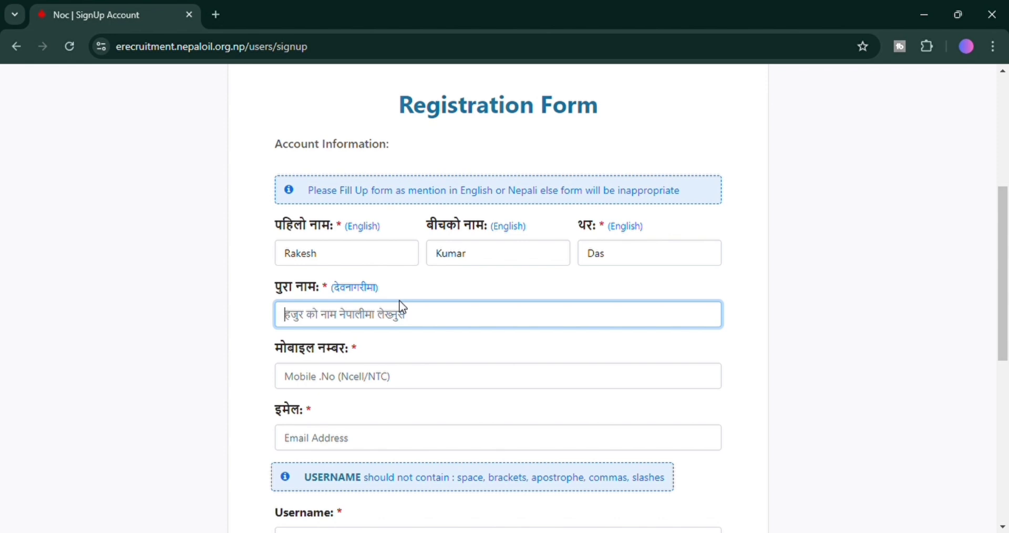
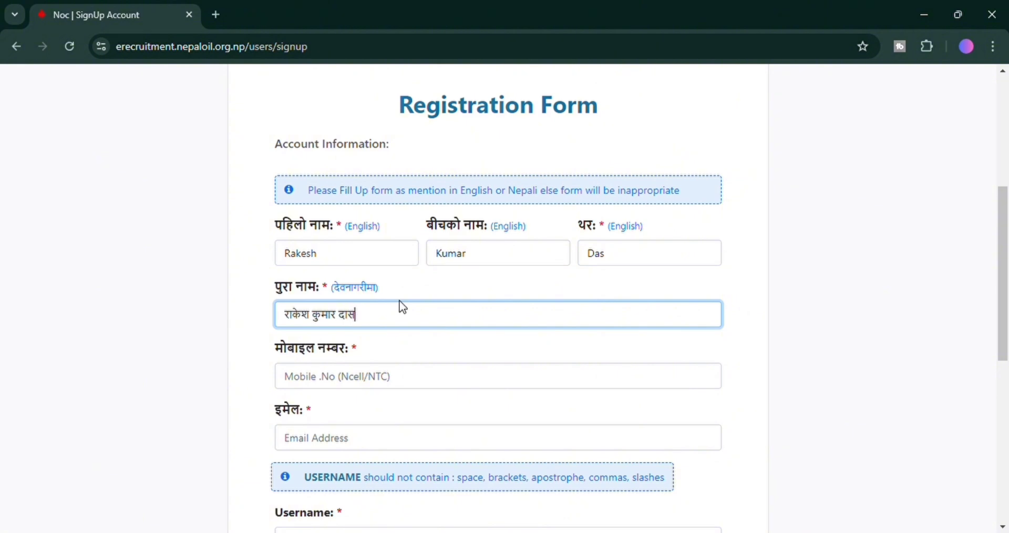
Enter the applicant's mobile number and e-mail address.
click(414, 383)
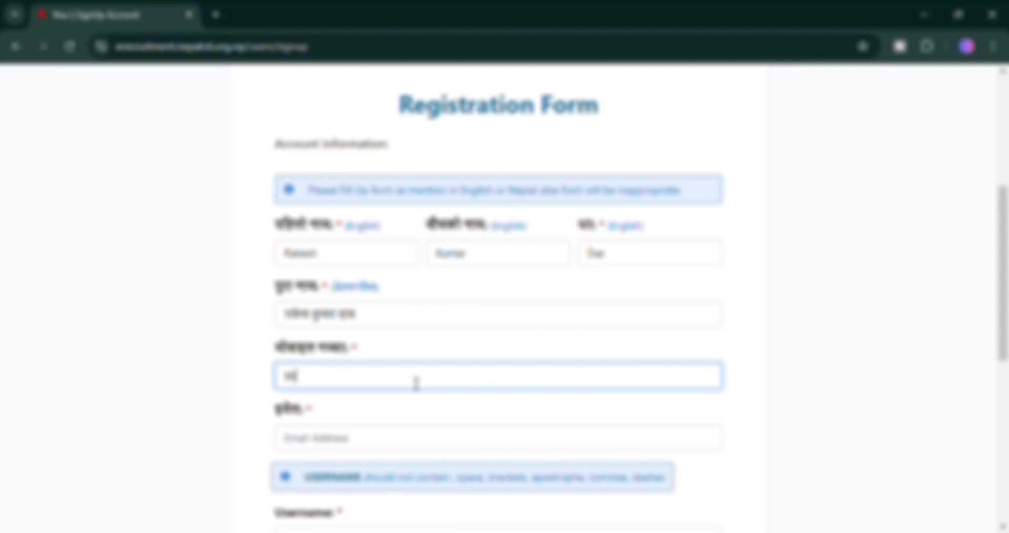
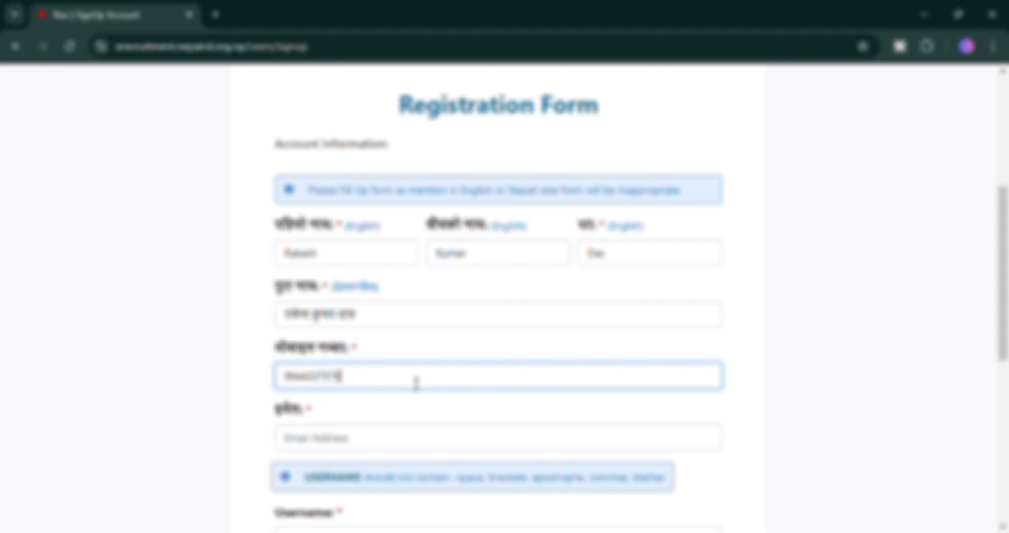
click(557, 450)
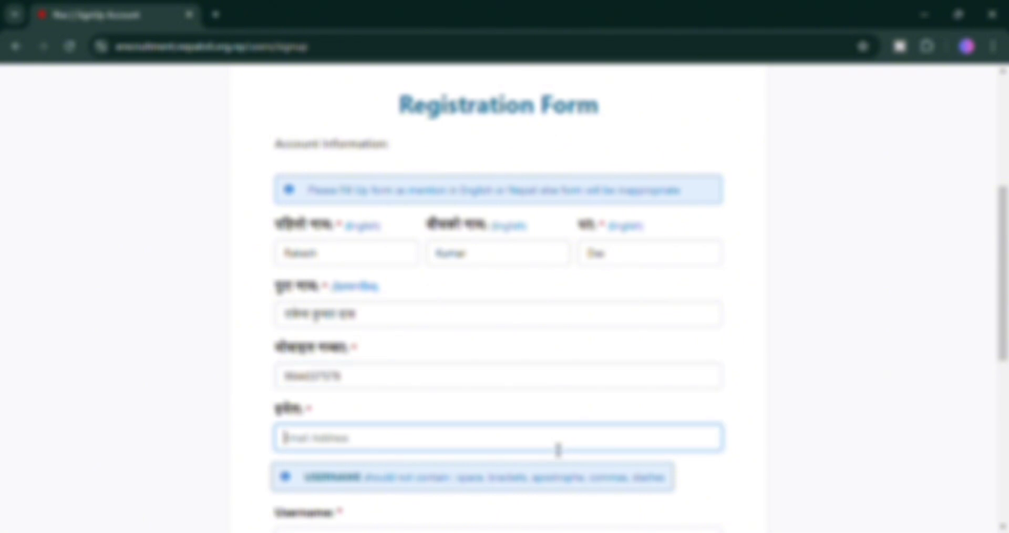
click(473, 340)
scroll(515, 370, down, 4)
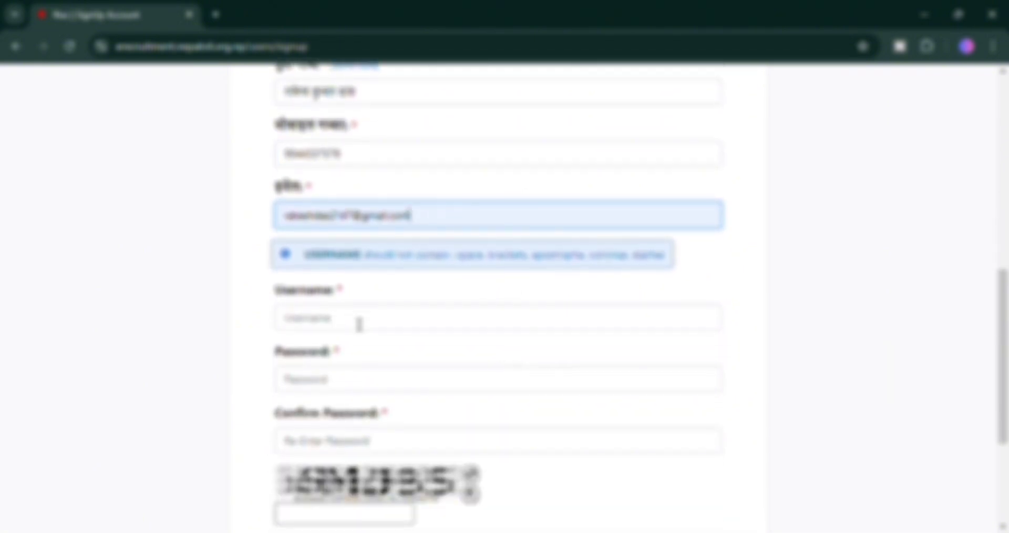
Choose a username, enter and confirm the account password, and type the CAPTCHA code.
click(360, 324)
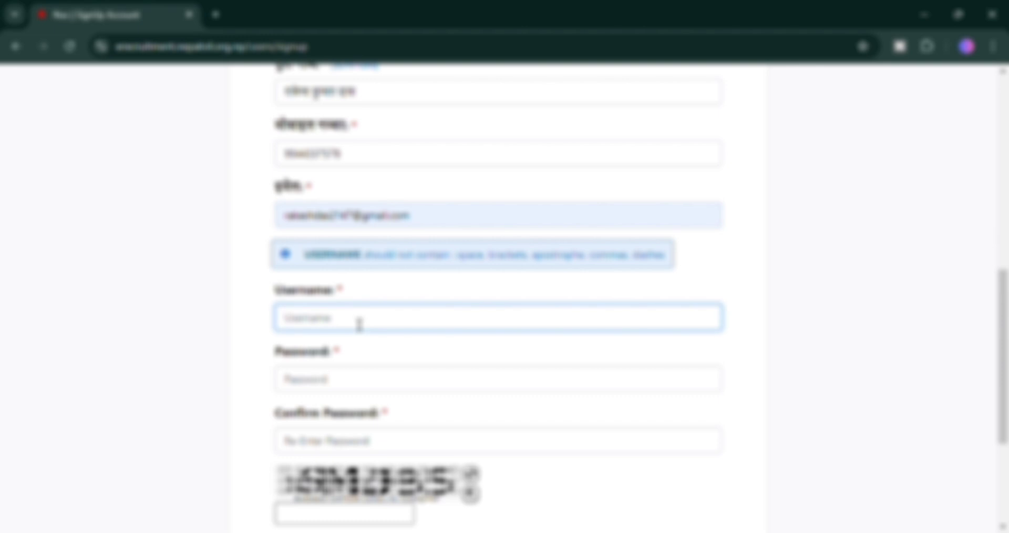
text(rakesh7412)
click(370, 390)
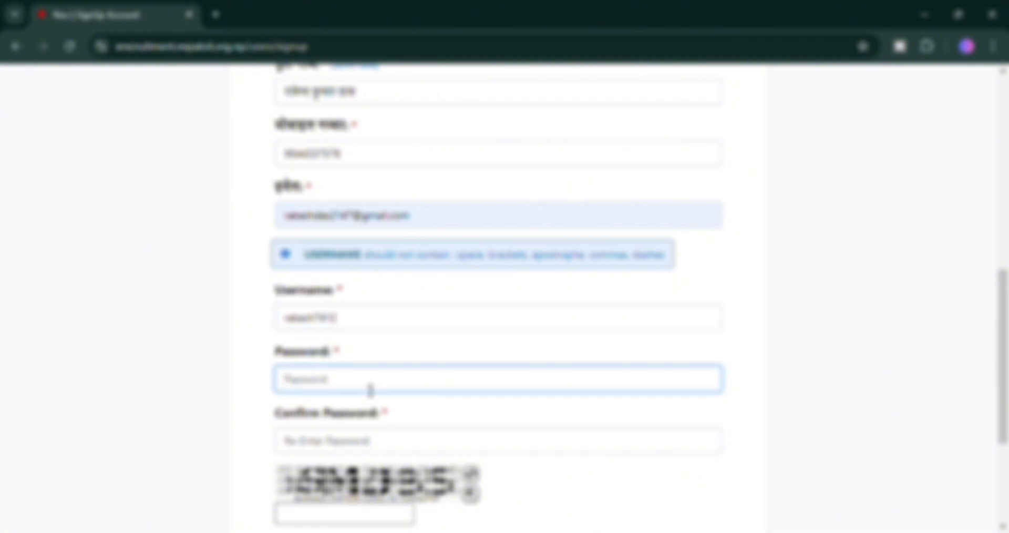
text(R)
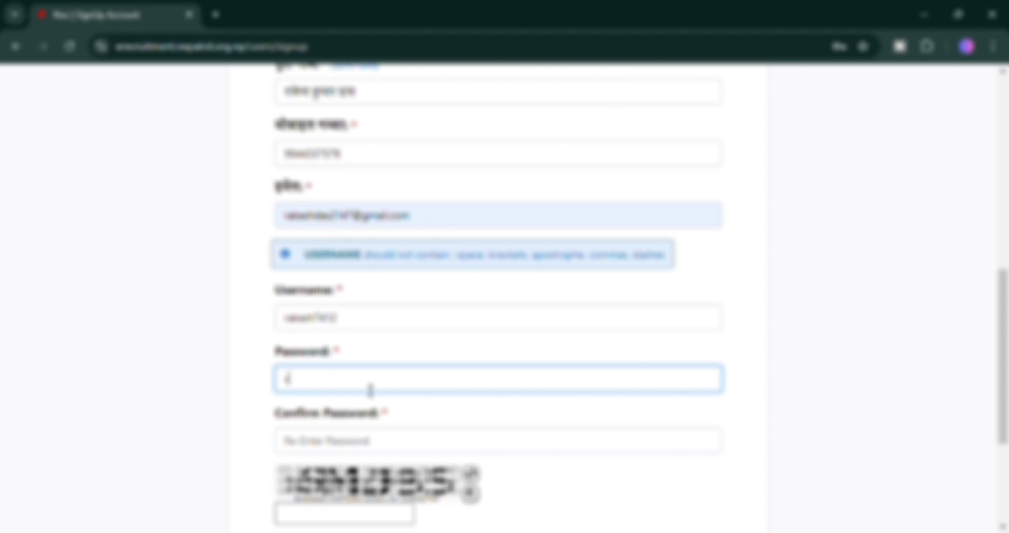
text(*********)
scroll(370, 390, down, 1)
click(462, 372)
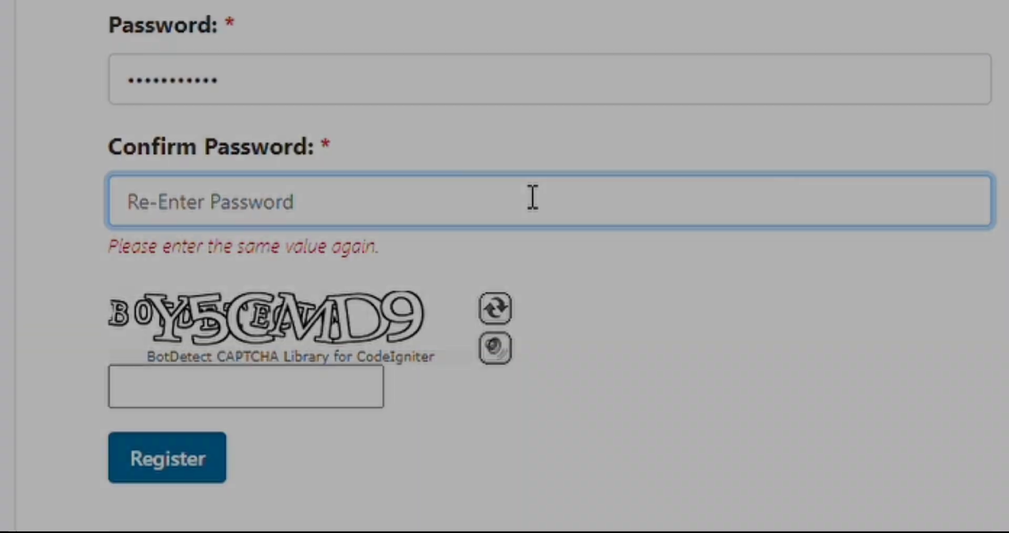
text(**)
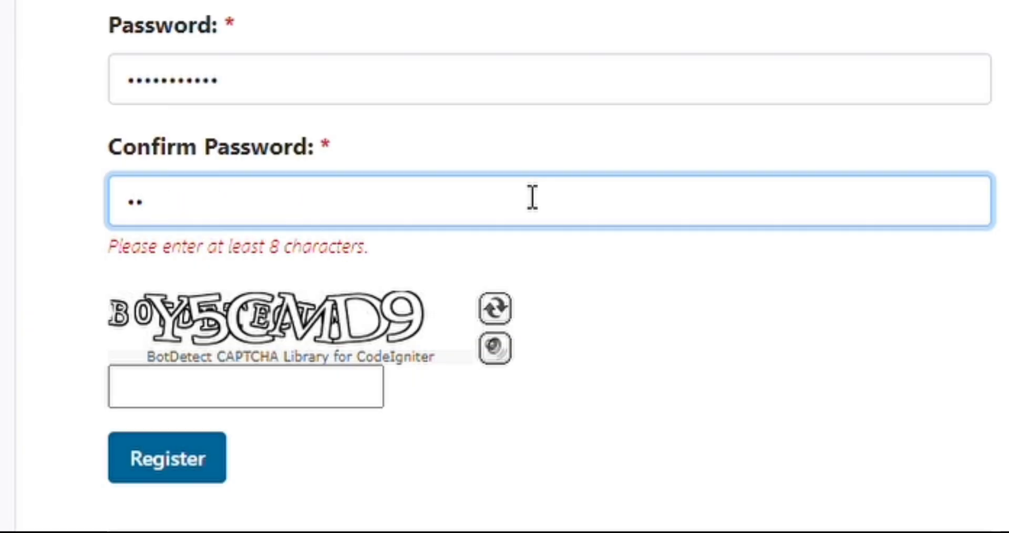
text(**********)
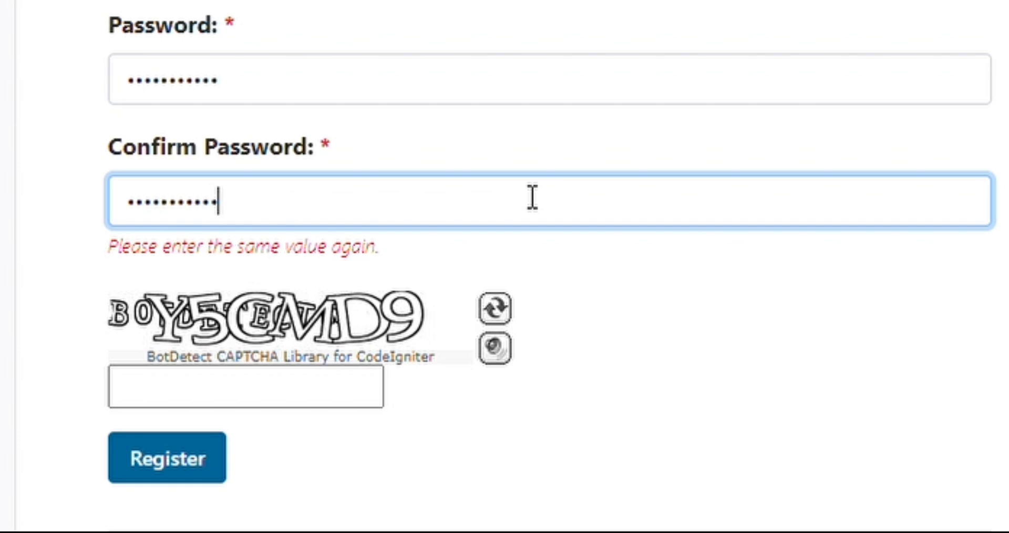
text(*)
click(297, 352)
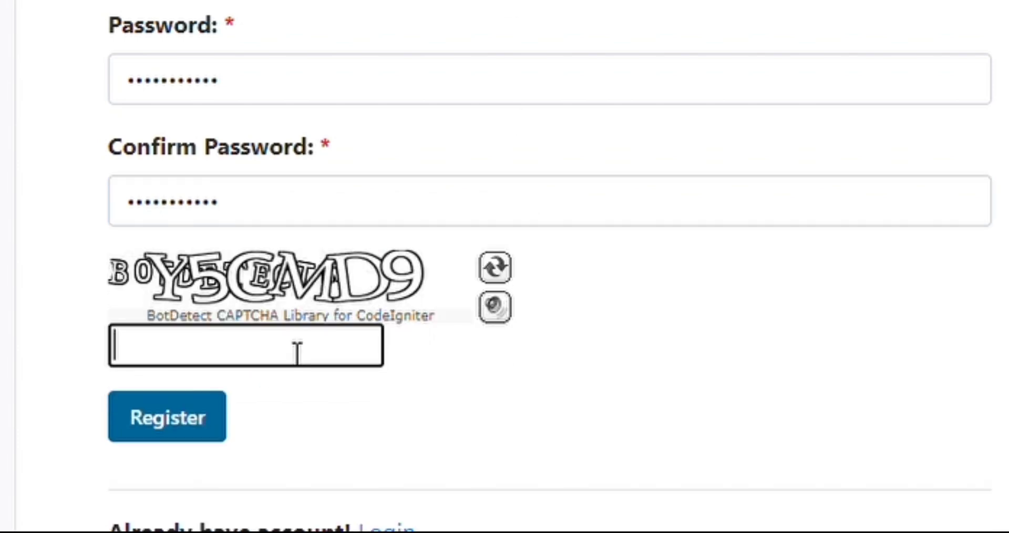
text(Y5CM)
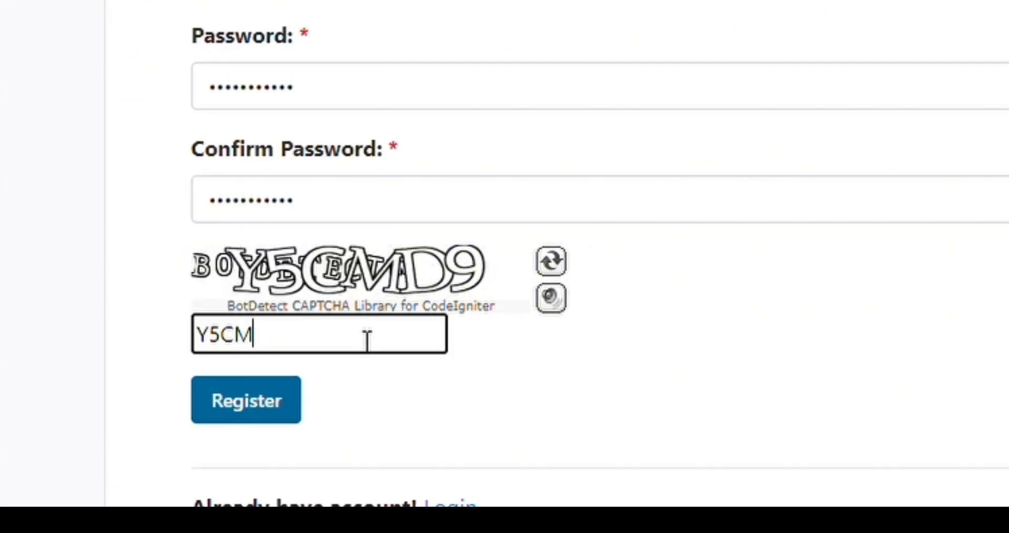
text(D9)
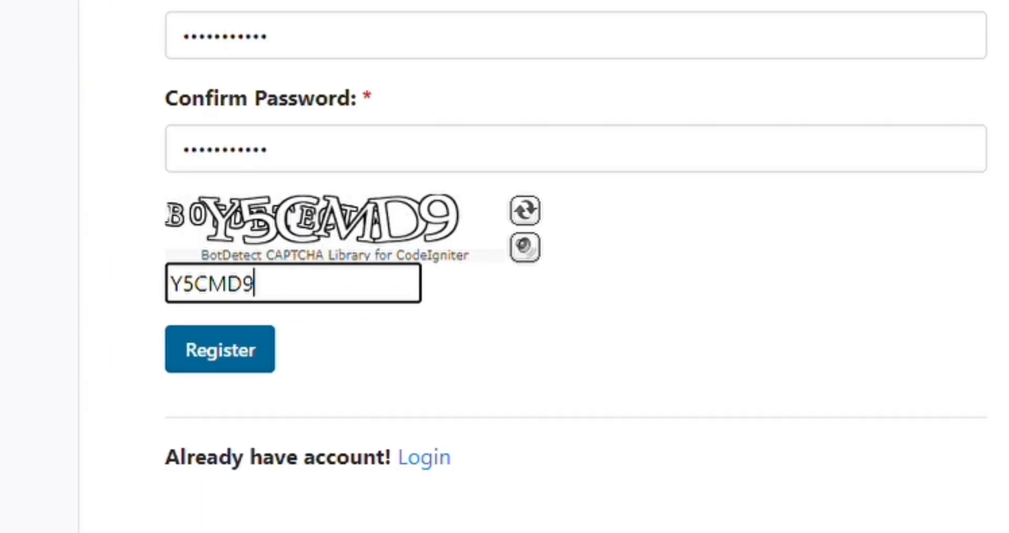
Submit the registration, tick Remember me on the login page, and open a new tab.
click(242, 360)
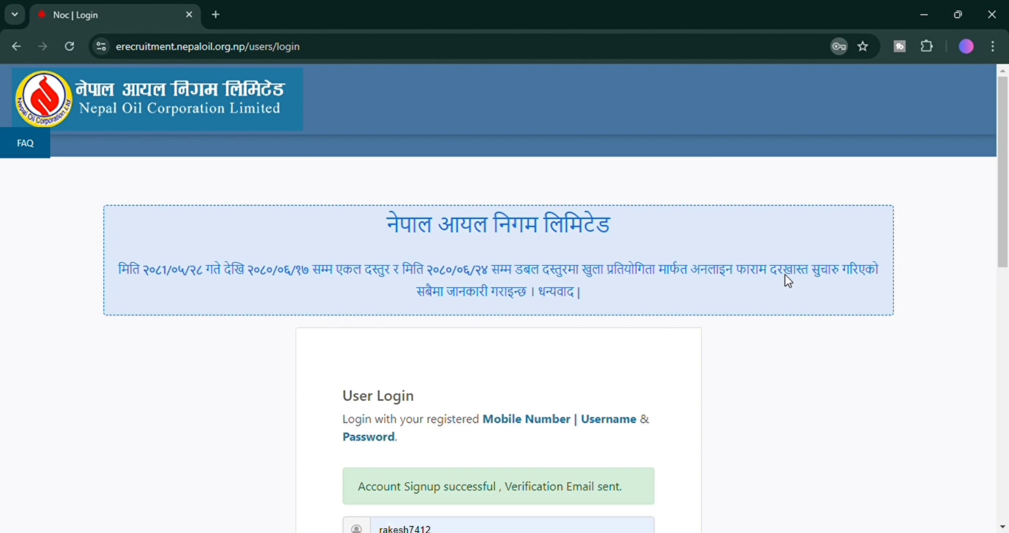
scroll(633, 293, down, 4)
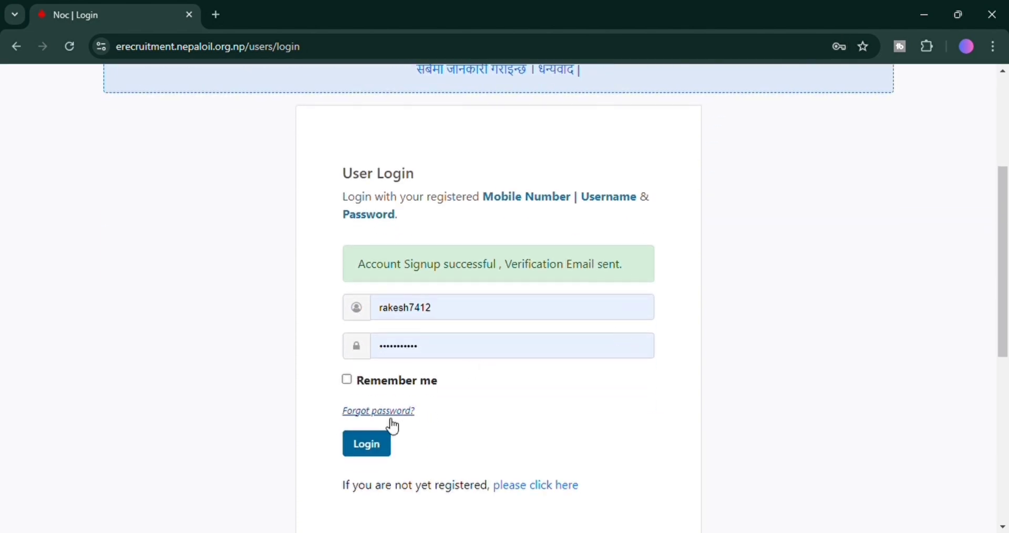
click(347, 380)
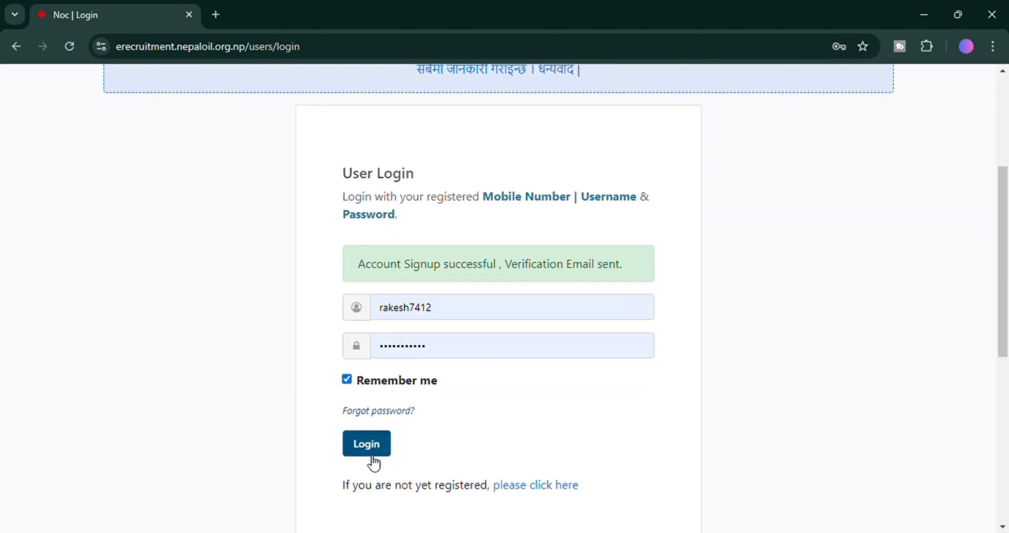
click(216, 15)
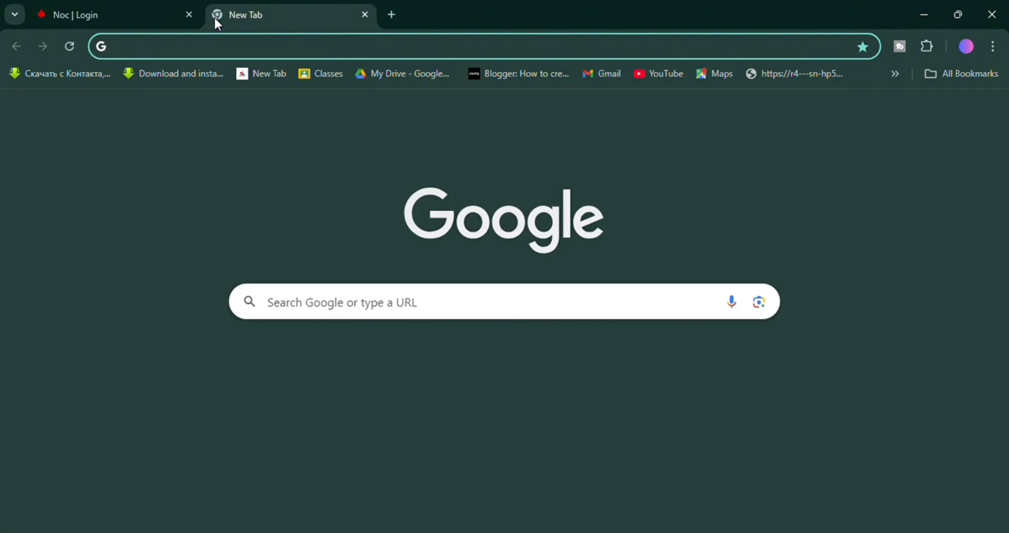
Follow the activation link in Gmail's 'OTP from NOC' email, then log in to the portal.
text(gmail.com)
key(Return)
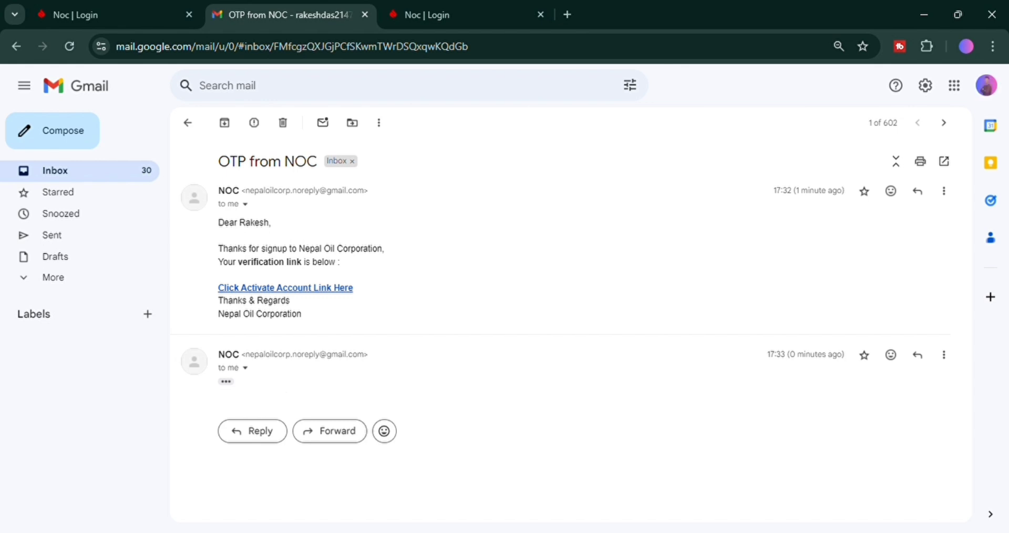
click(232, 382)
scroll(384, 387, down, 2)
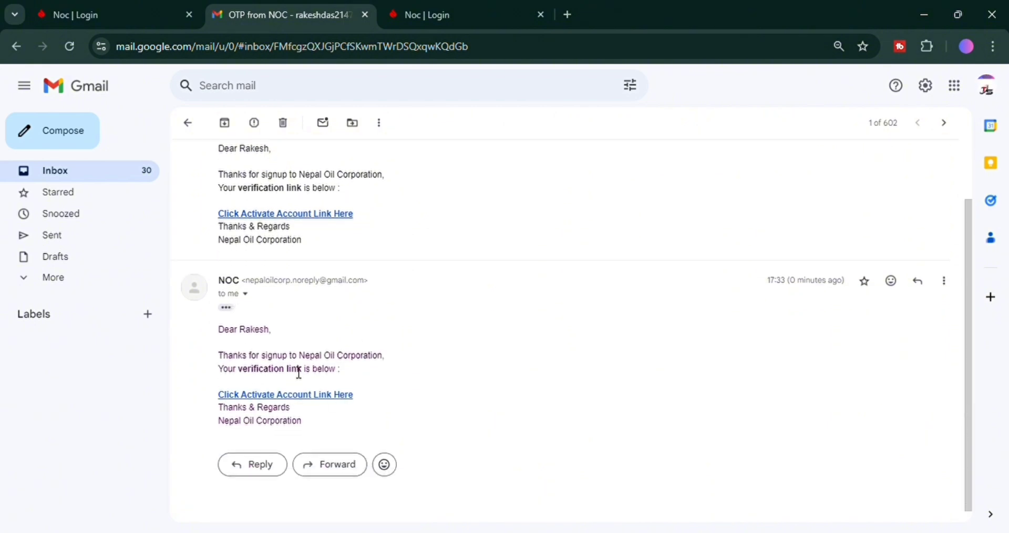
click(321, 395)
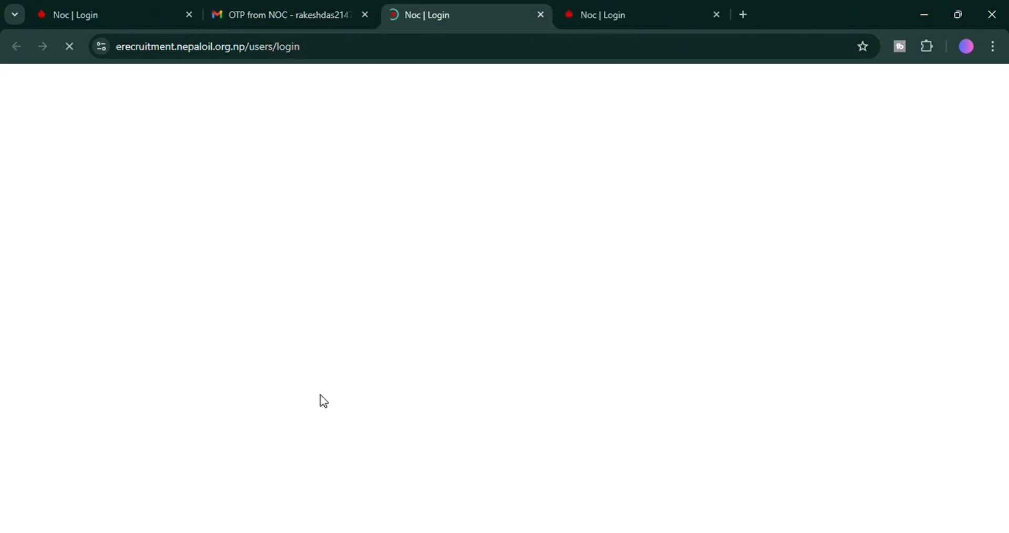
scroll(324, 401, down, 4)
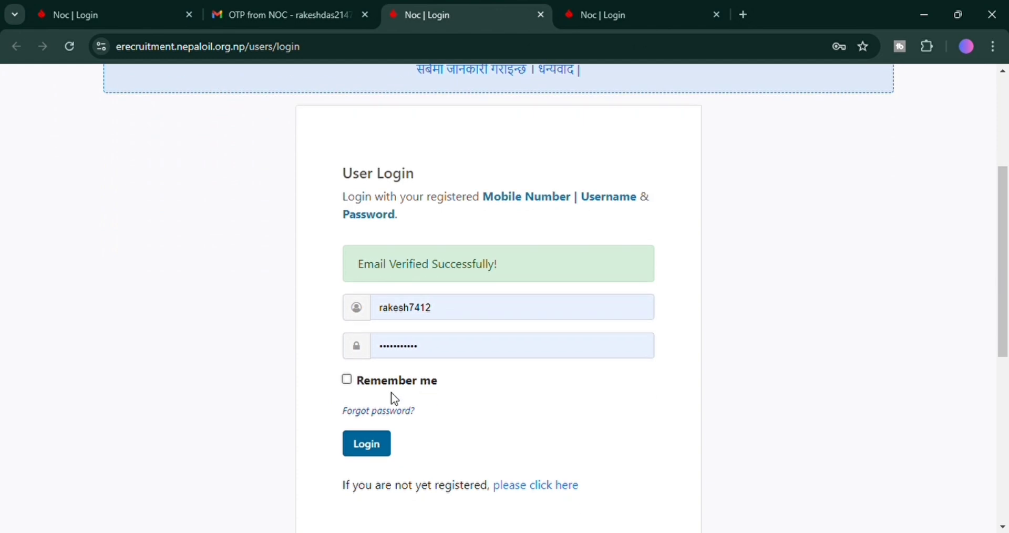
click(381, 450)
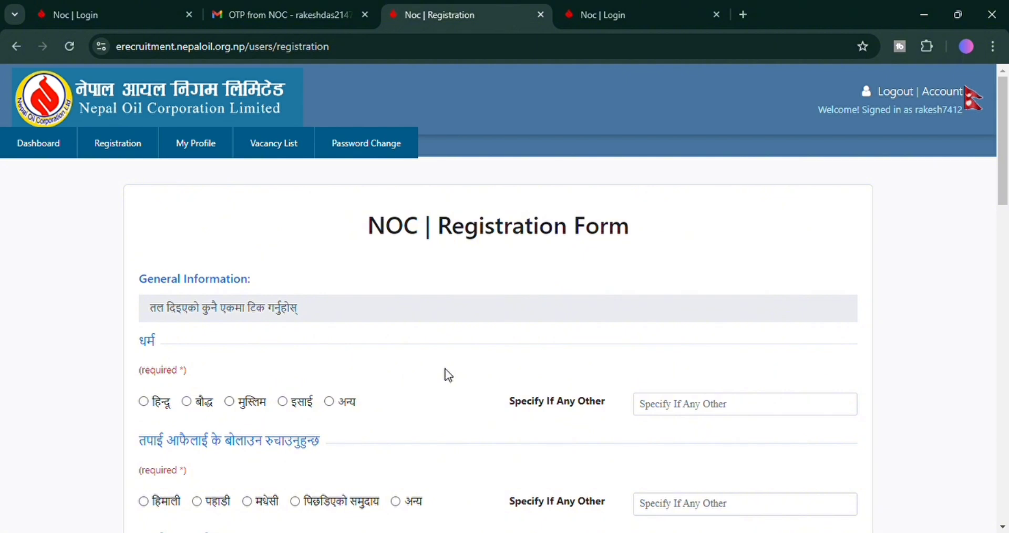
Close the extra tabs and select हिन्दू as religion.
click(717, 14)
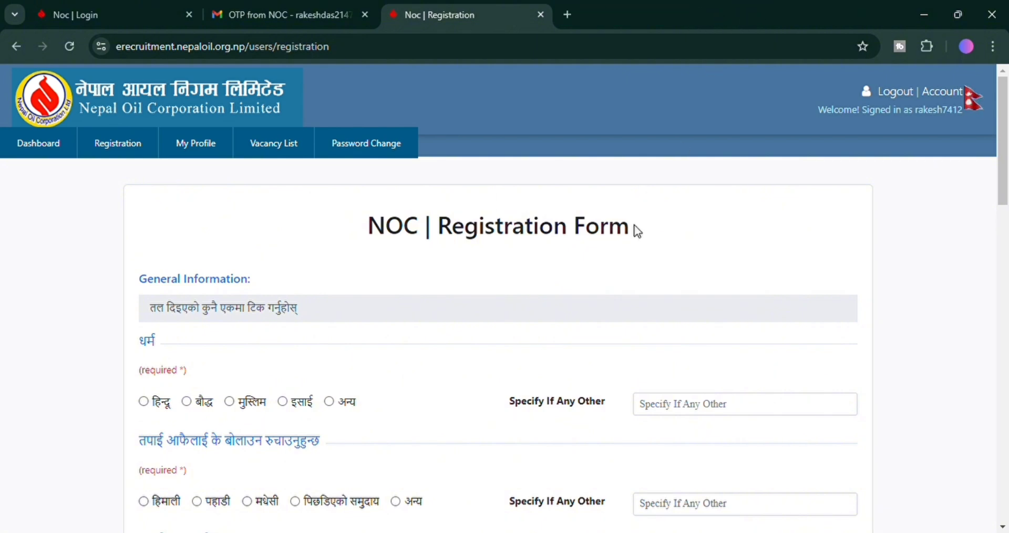
click(365, 15)
scroll(556, 316, down, 3)
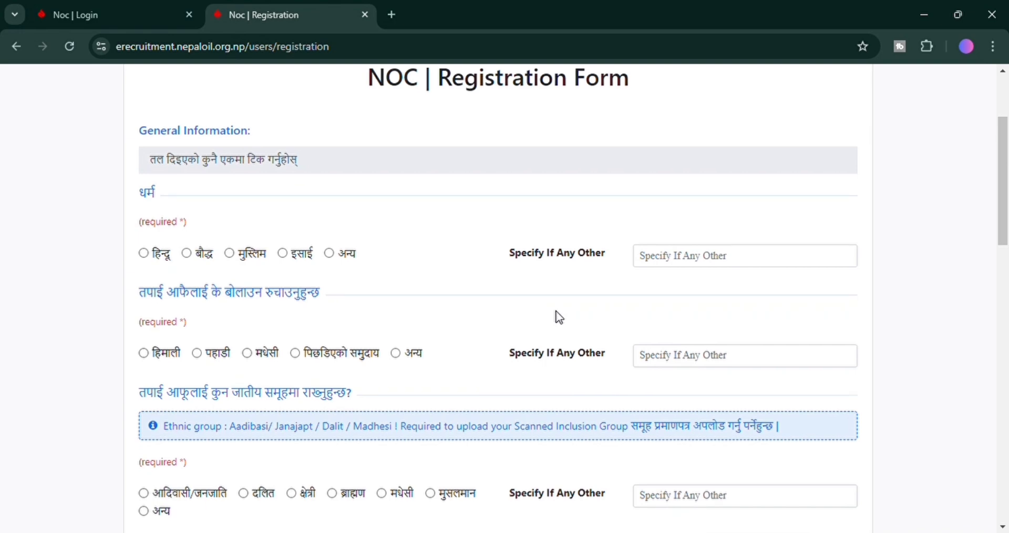
scroll(559, 317, up, 2)
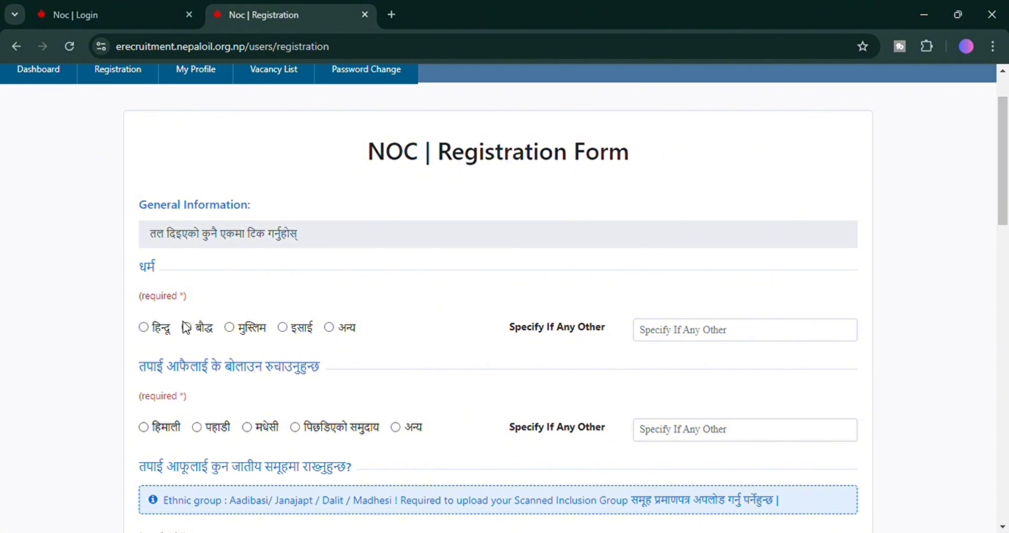
click(144, 328)
Select मधेसी for the second question and दलित as the ethnic group.
scroll(512, 314, down, 2)
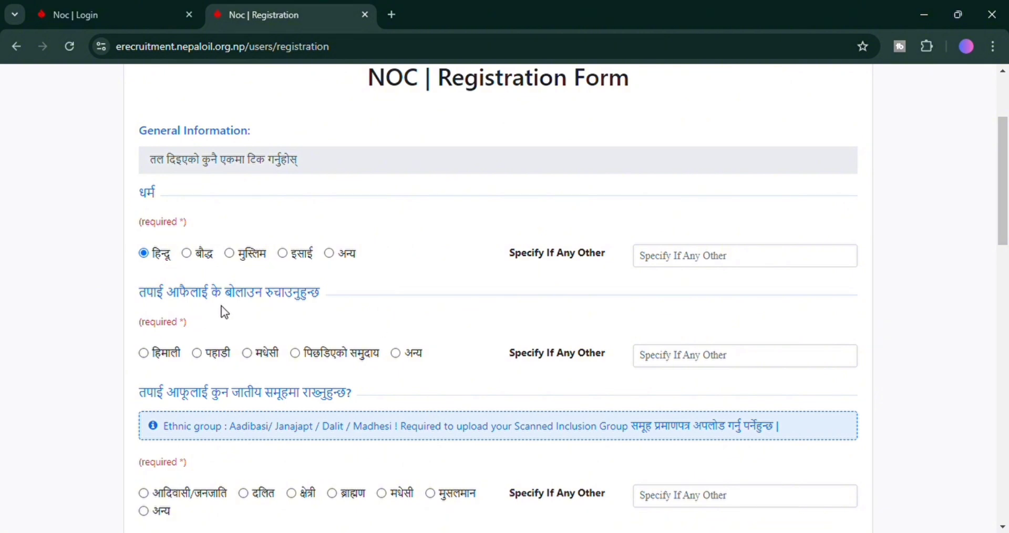
drag(200, 299, 342, 296)
scroll(337, 296, down, 1)
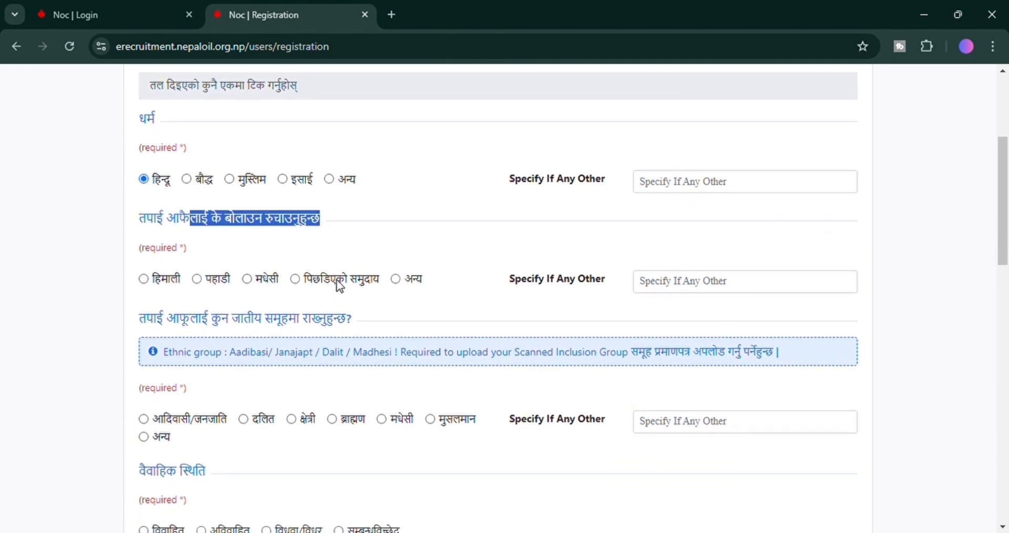
click(247, 279)
scroll(443, 299, down, 3)
drag(139, 170, 356, 183)
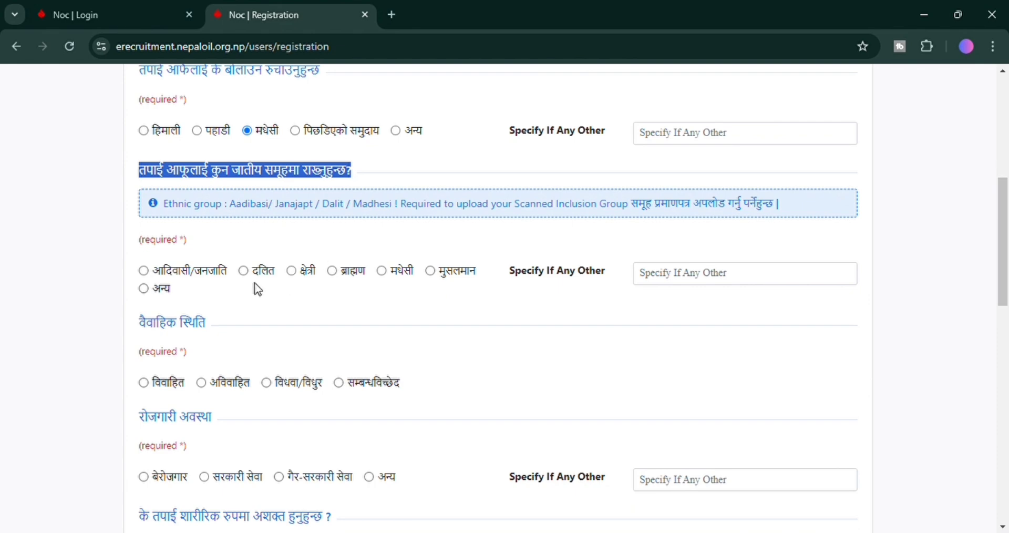
click(265, 274)
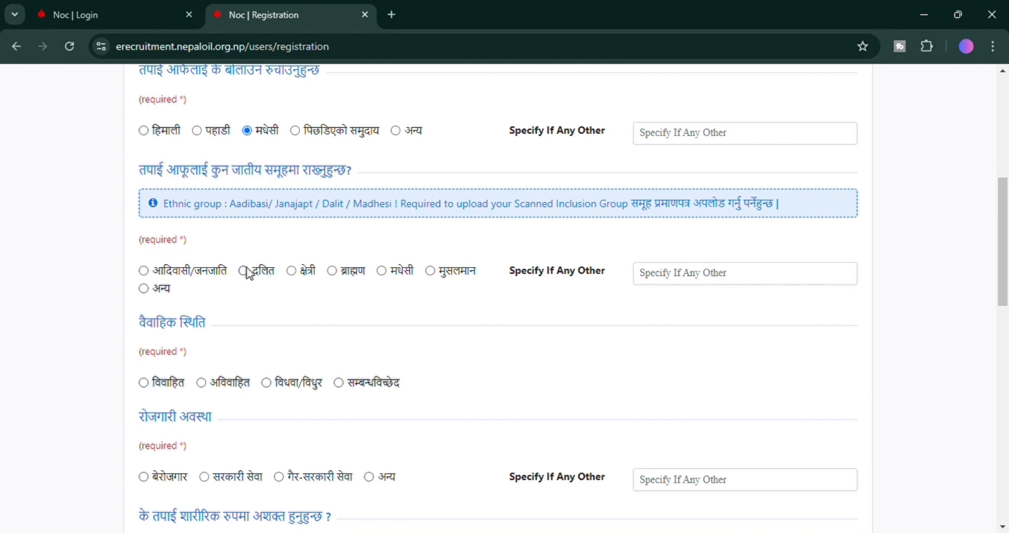
click(243, 272)
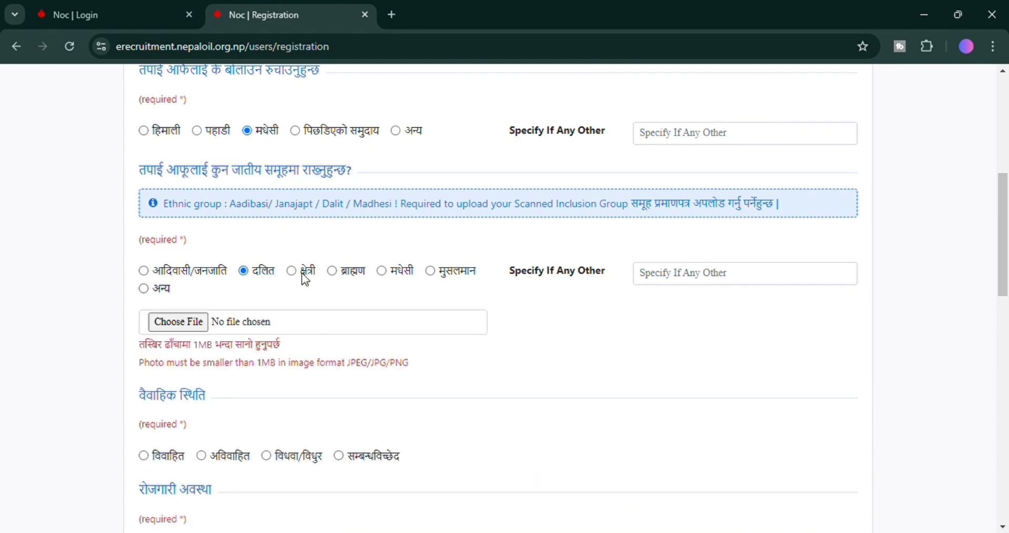
click(382, 271)
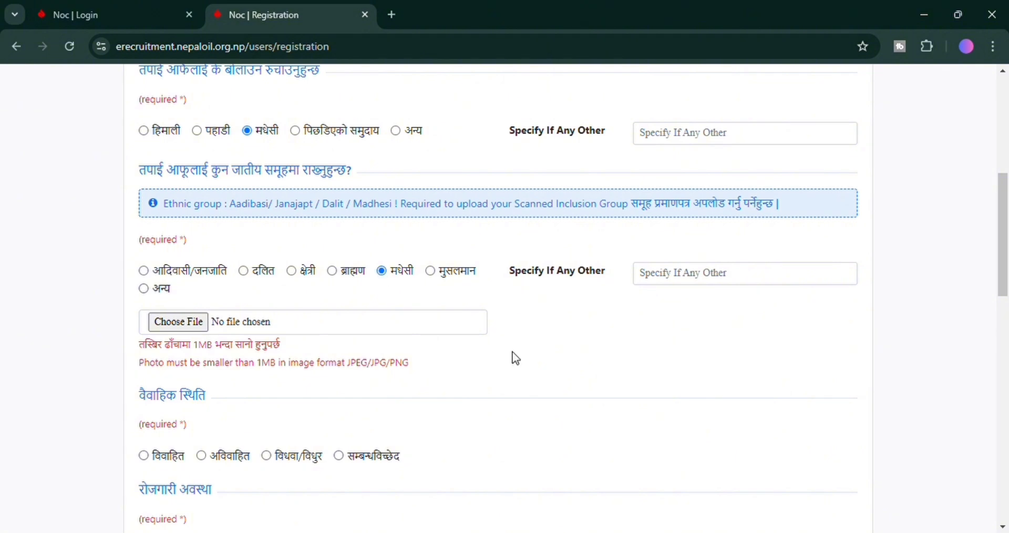
click(244, 272)
Attach Dalit pramanit.pdf as the inclusion group certificate.
click(187, 325)
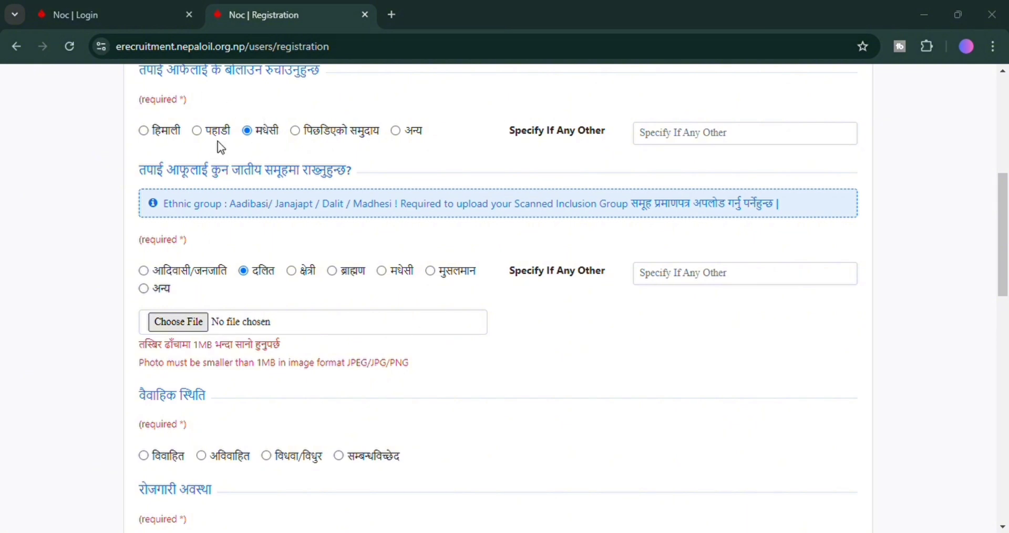
drag(227, 198, 376, 330)
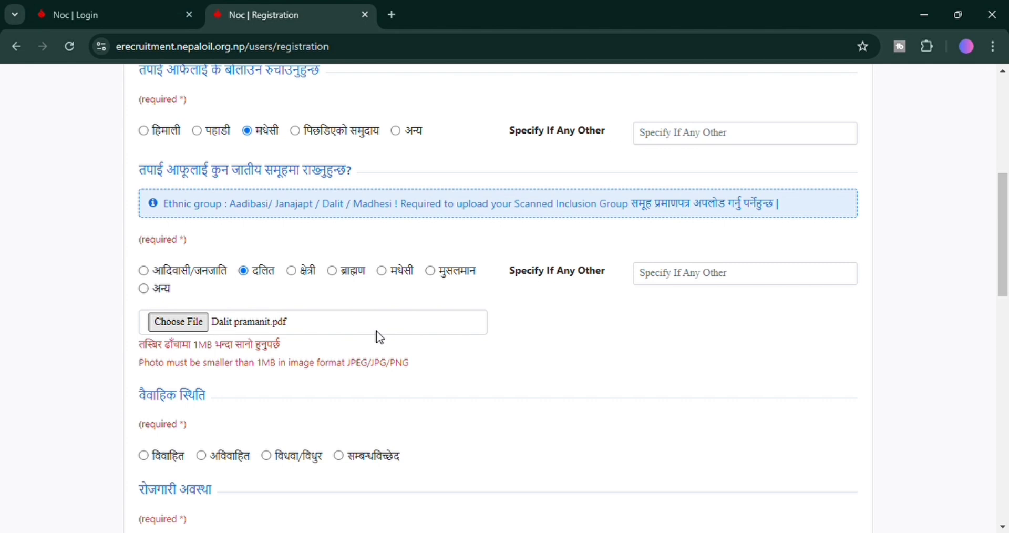
scroll(377, 332, down, 1)
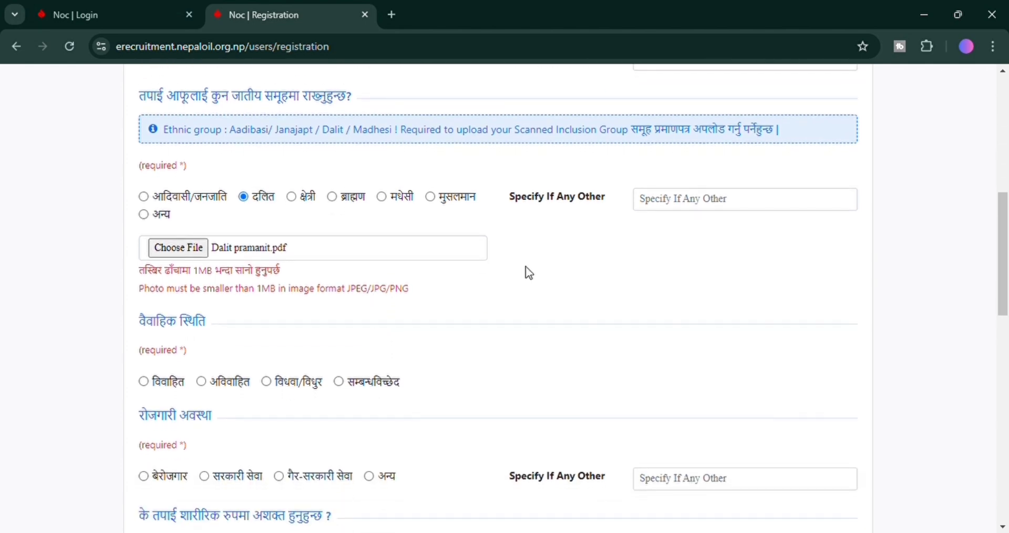
Set marital status अविवाहित, employment status बेरोजगार, and disability छैन.
scroll(526, 272, down, 1)
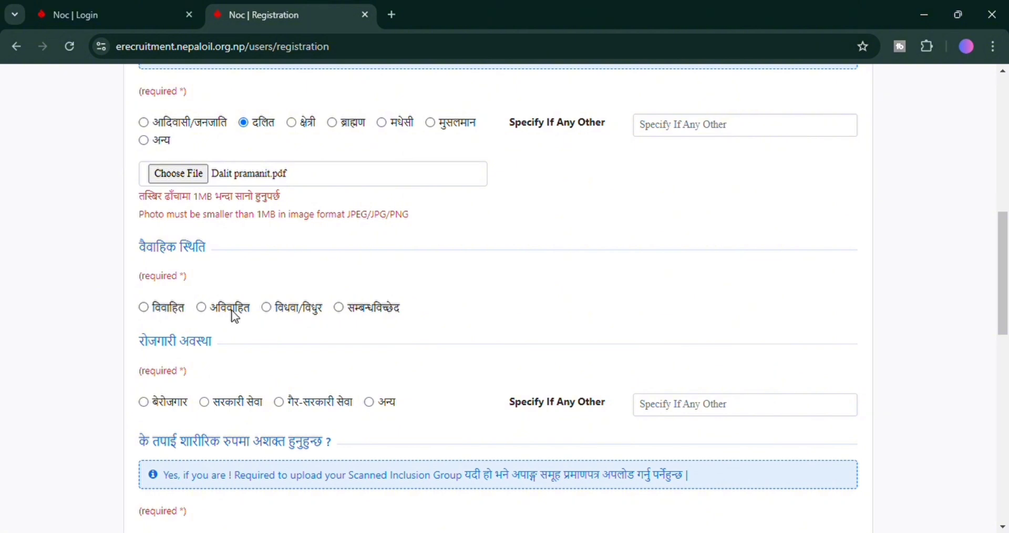
click(206, 311)
scroll(505, 264, down, 3)
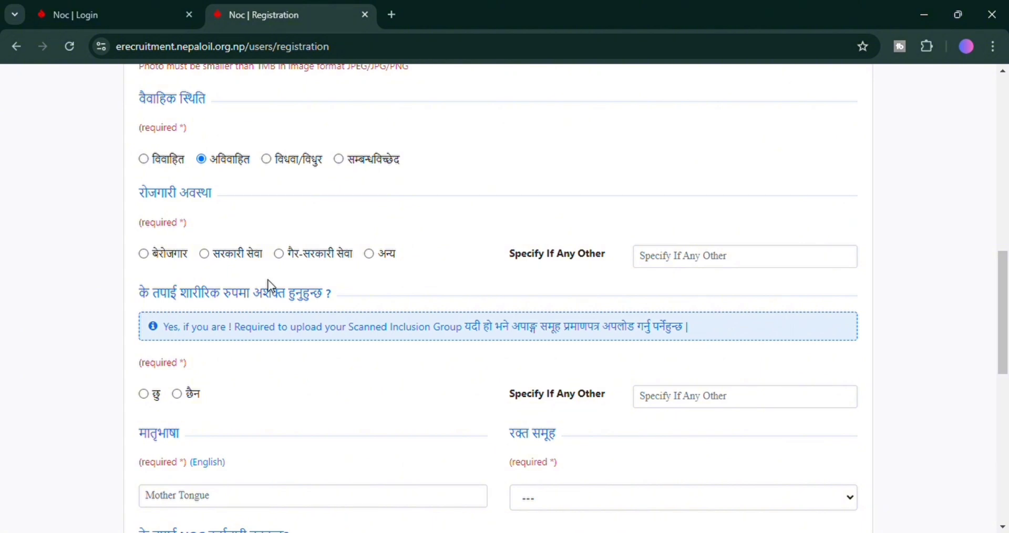
click(144, 256)
scroll(331, 299, down, 2)
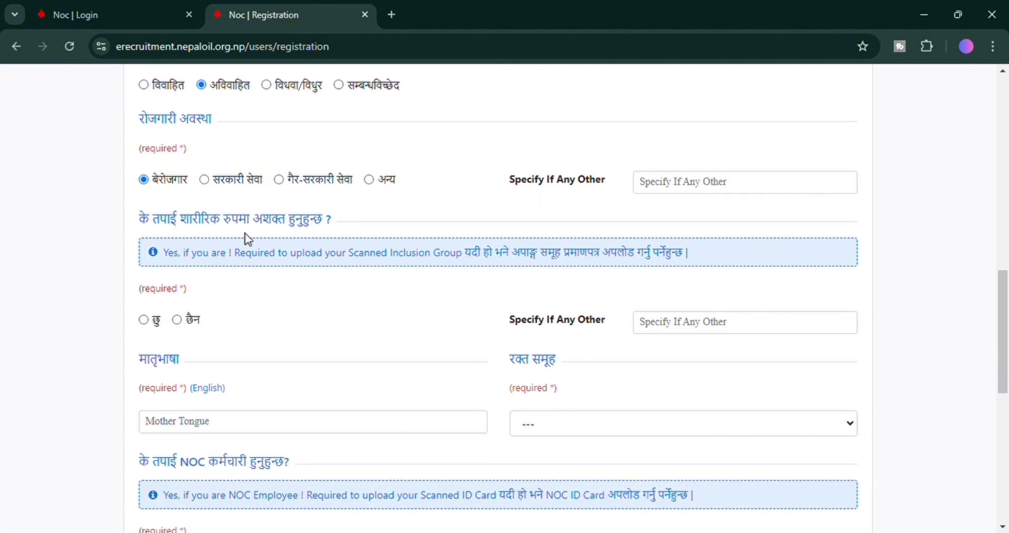
click(177, 320)
scroll(317, 321, down, 2)
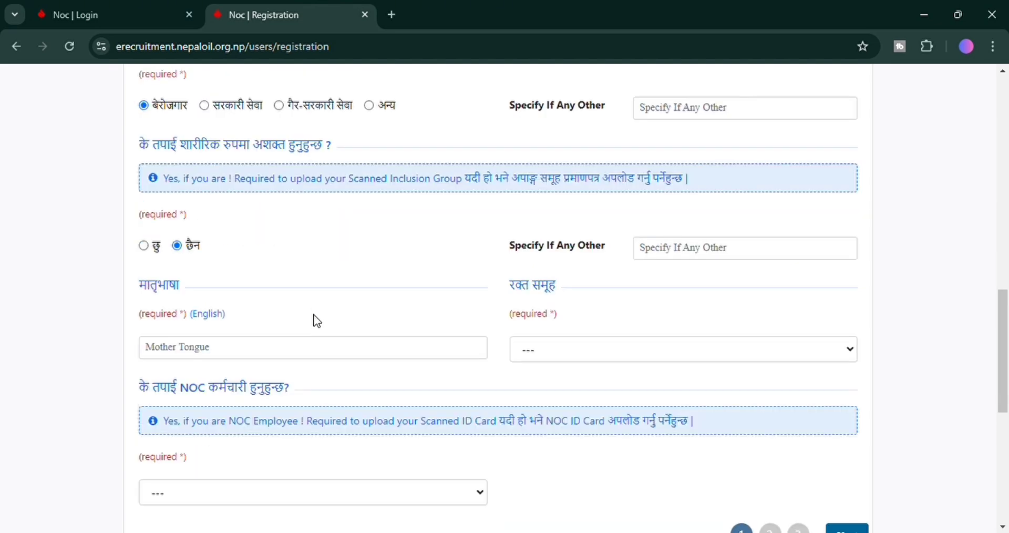
Enter mother tongue Bhojpuri, blood group A+, NOC employee छैन, and go to step 2.
click(221, 355)
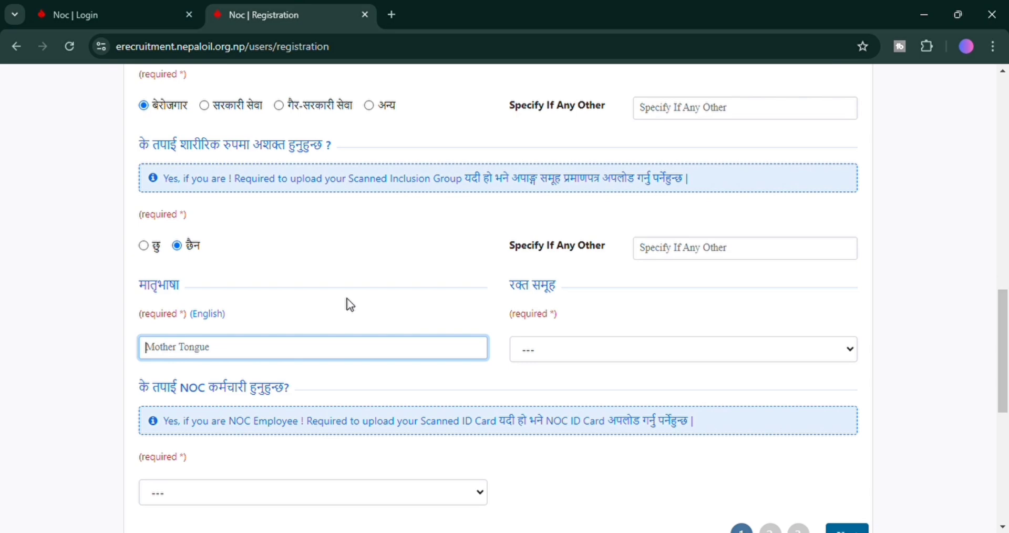
text(Bhojpuri)
click(564, 351)
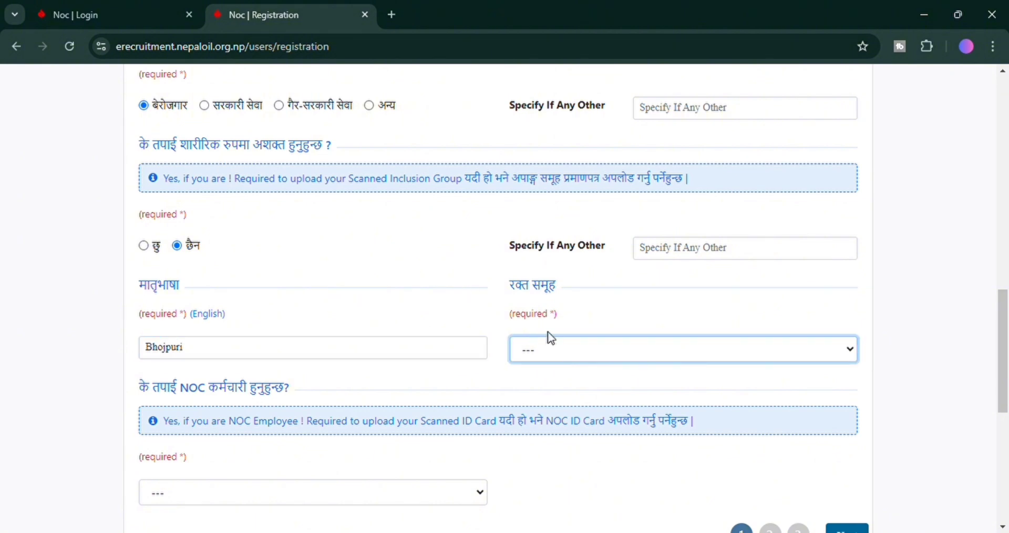
key(Down)
scroll(525, 198, down, 4)
scroll(391, 303, up, 1)
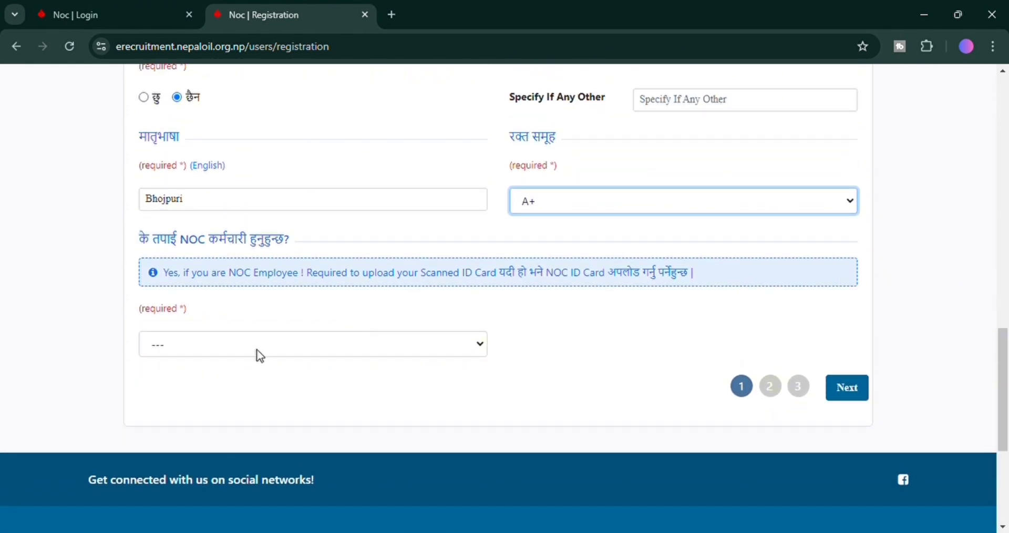
click(289, 352)
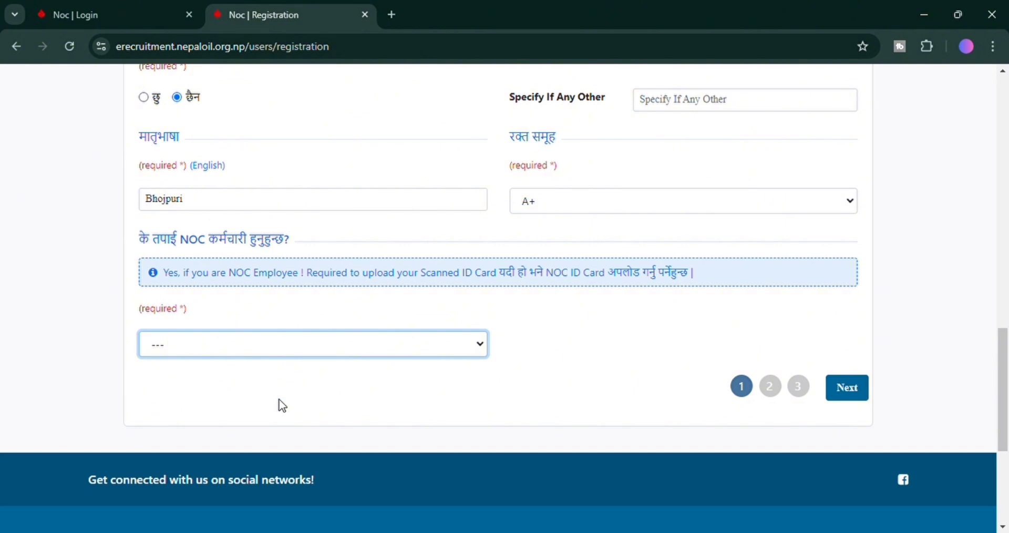
key(Down)
click(855, 395)
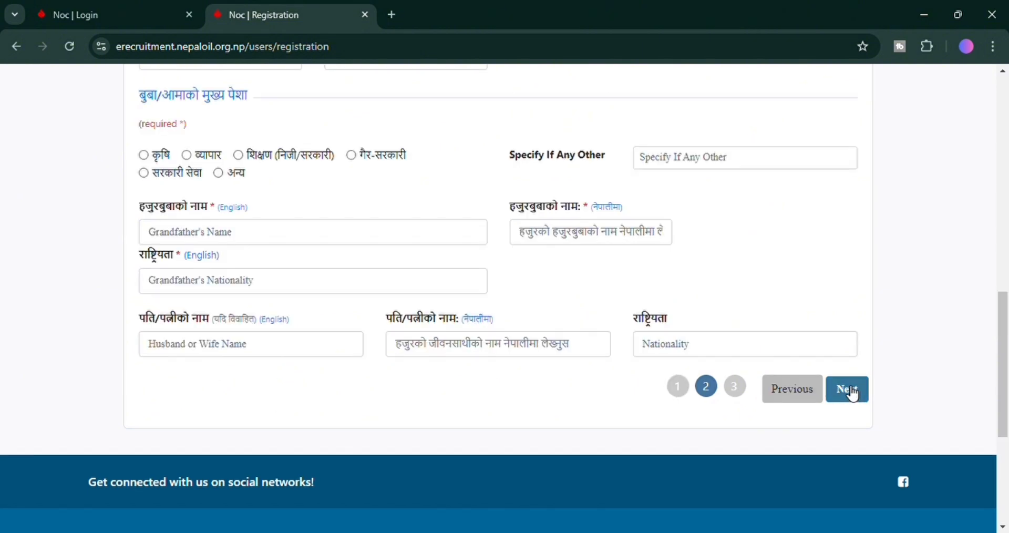
scroll(604, 382, up, 13)
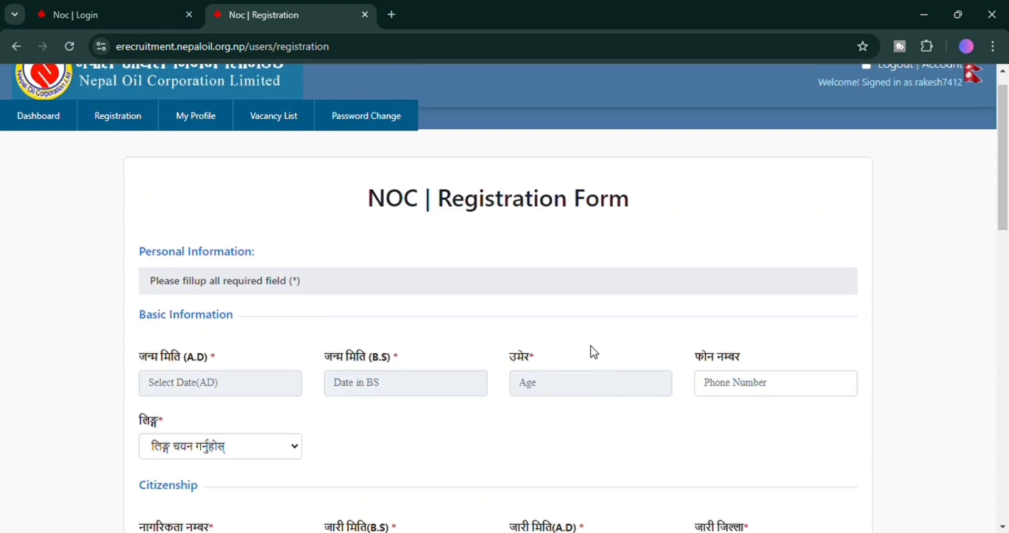
scroll(593, 357, down, 1)
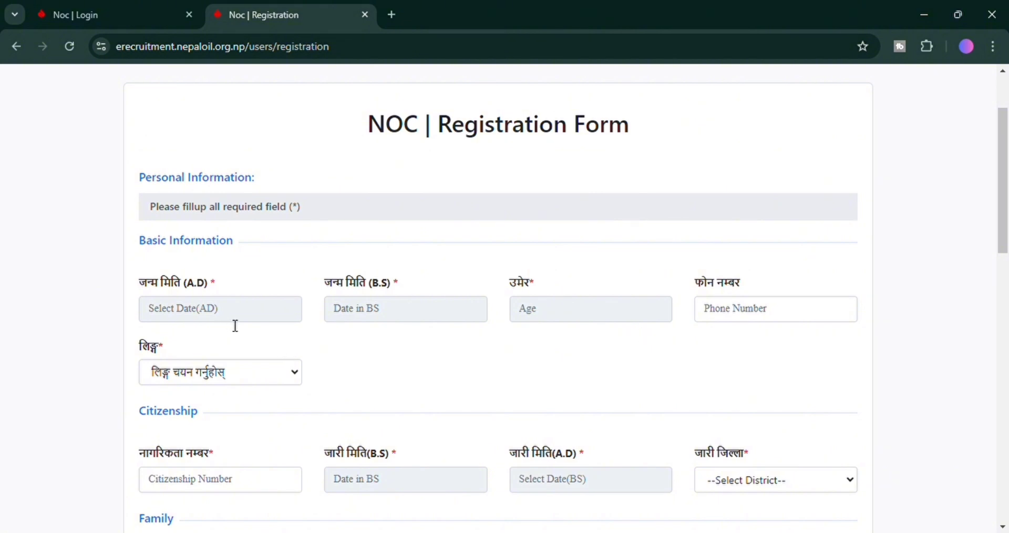
click(253, 321)
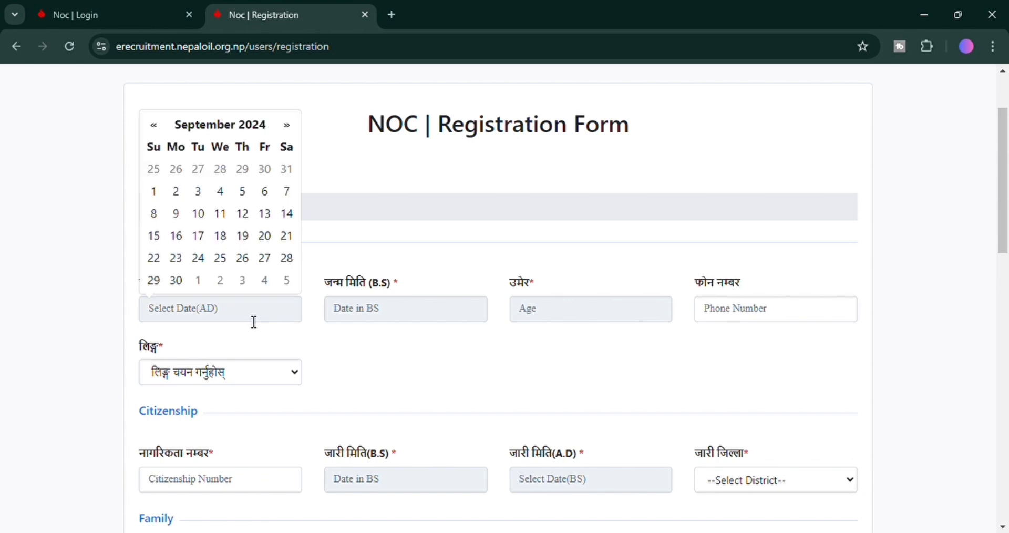
click(353, 315)
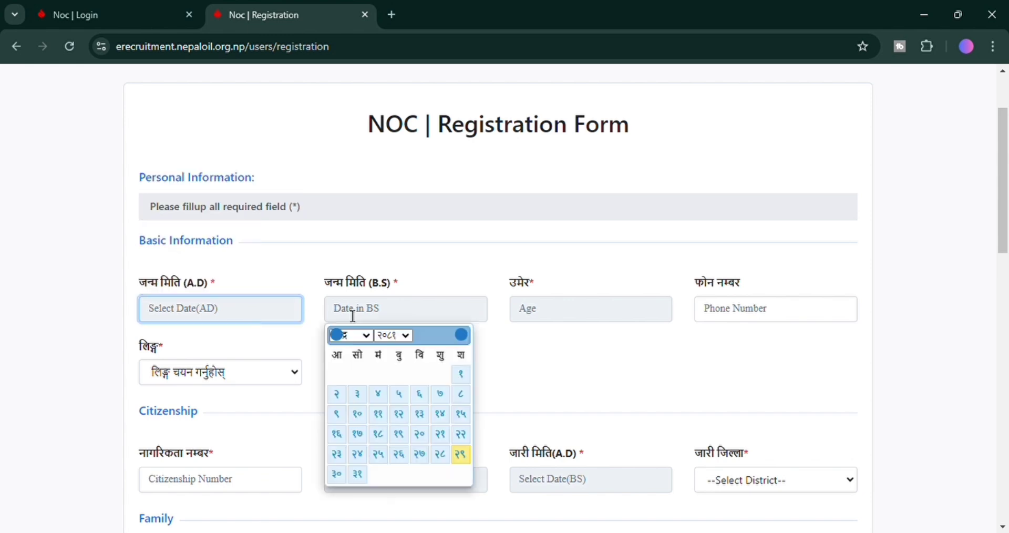
click(406, 336)
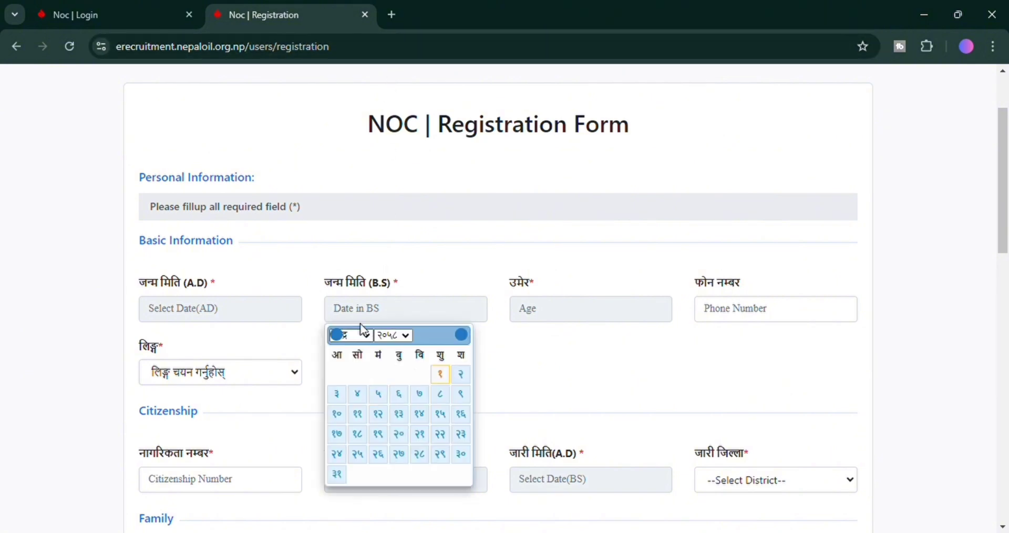
click(361, 207)
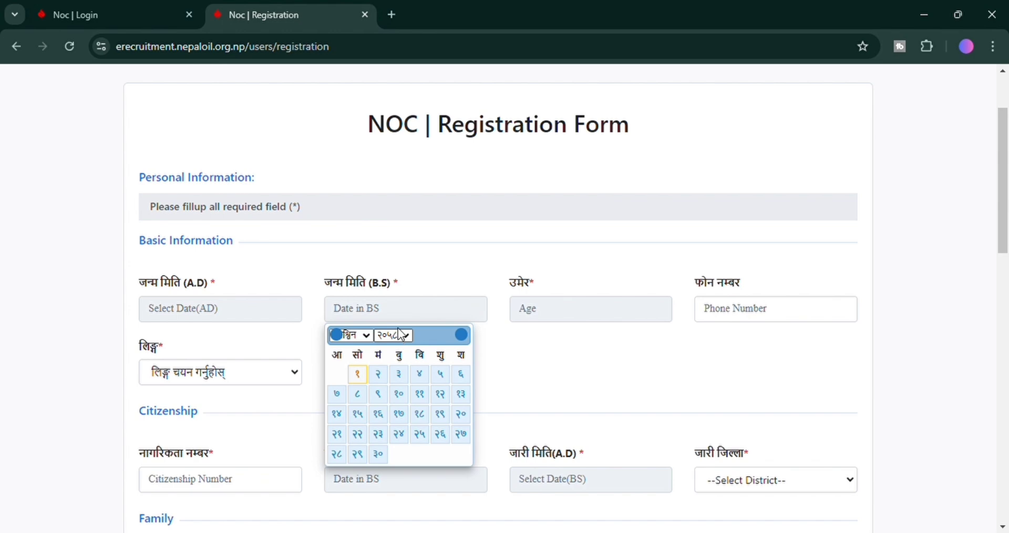
click(358, 374)
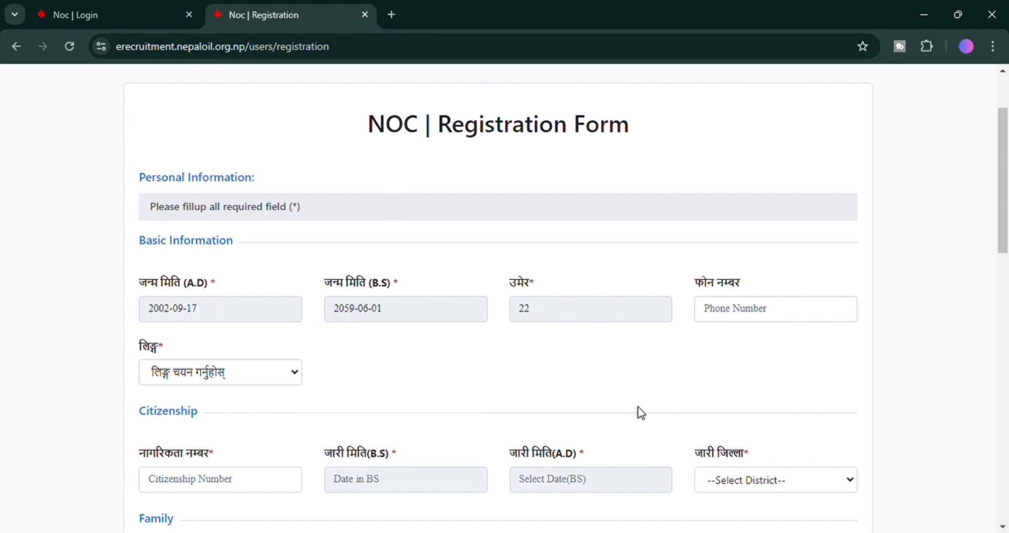
scroll(741, 317, down, 3)
Set gender to पुरुष and enter the citizenship number.
click(233, 230)
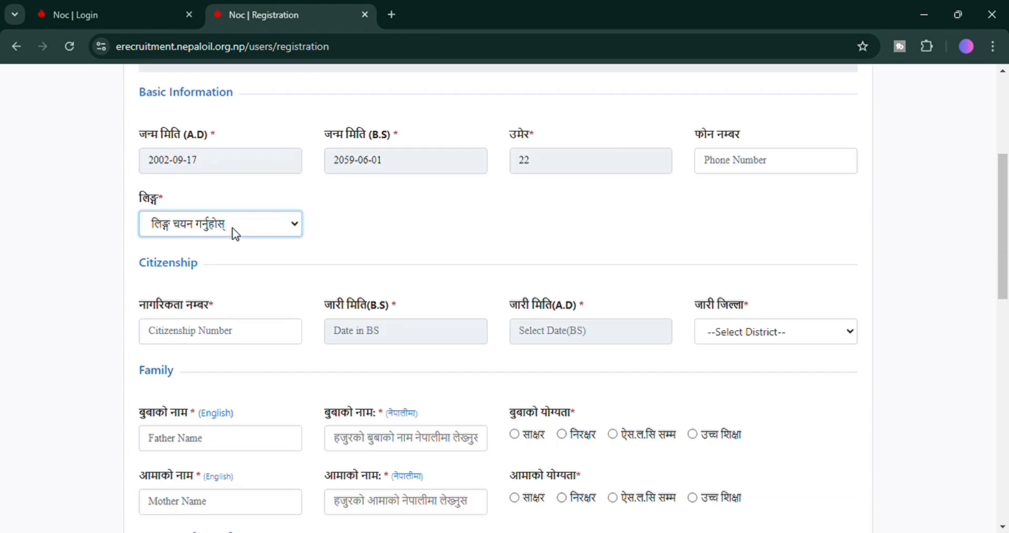
click(228, 282)
scroll(318, 252, down, 3)
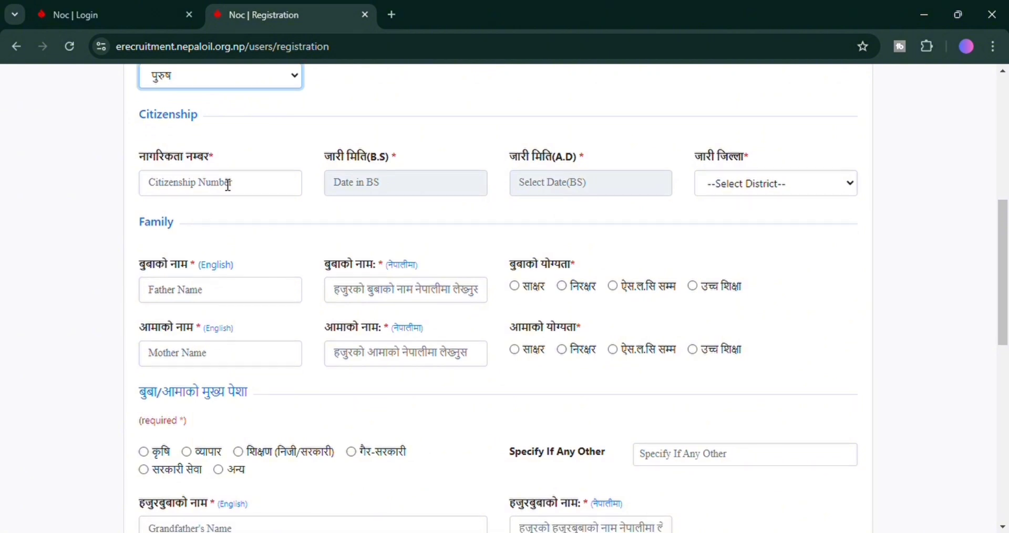
click(228, 185)
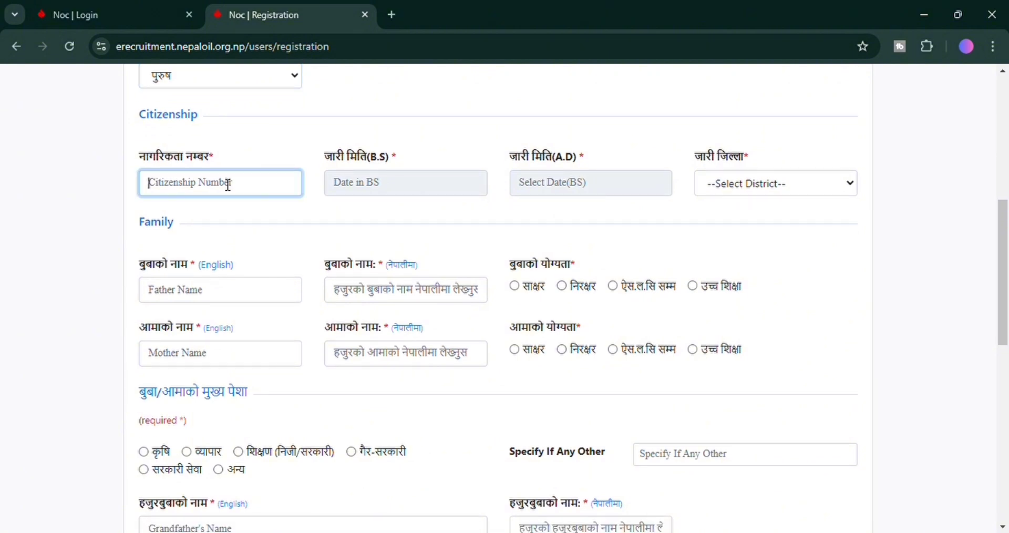
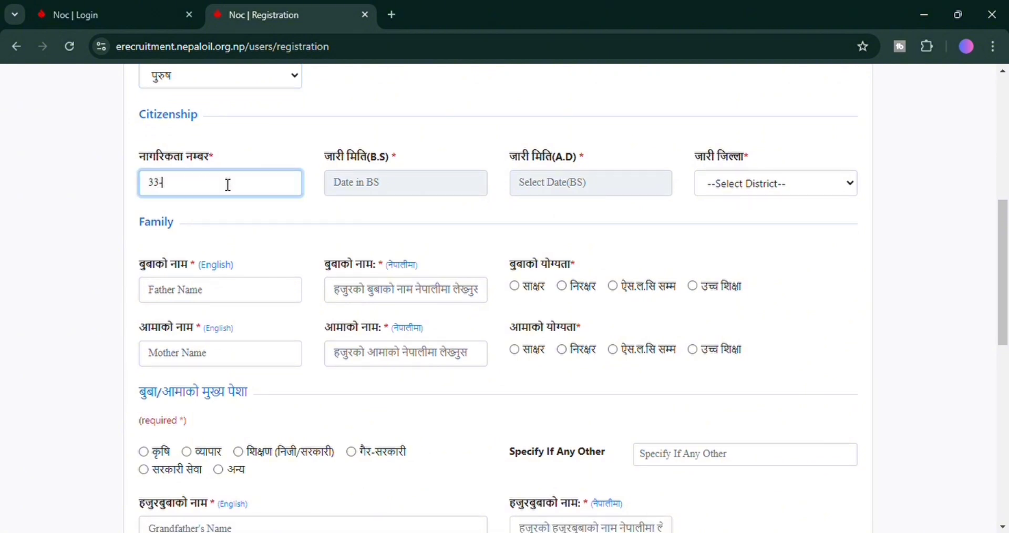
Set the citizenship issue date to 2073-05-01 BS and the issuing district to Bara.
click(425, 192)
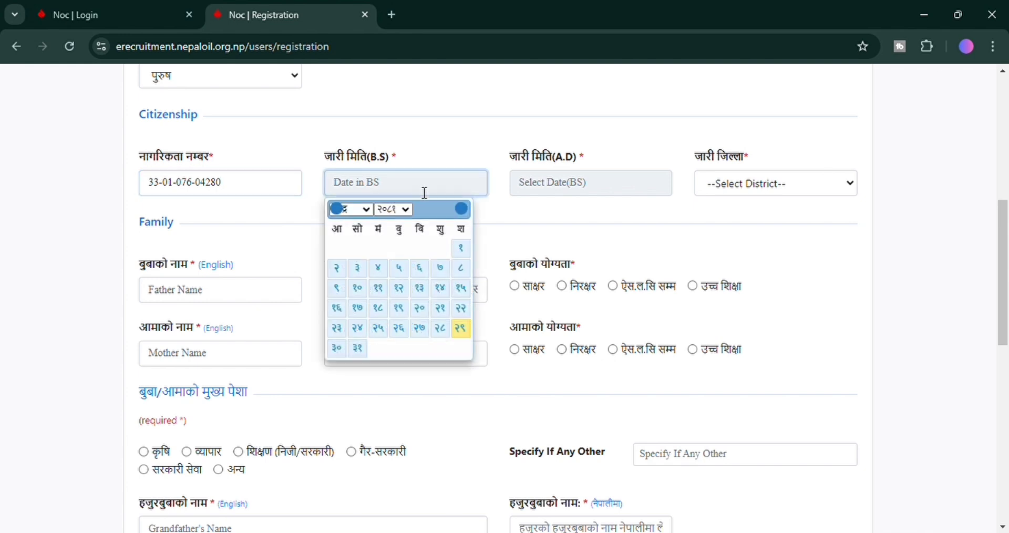
click(394, 217)
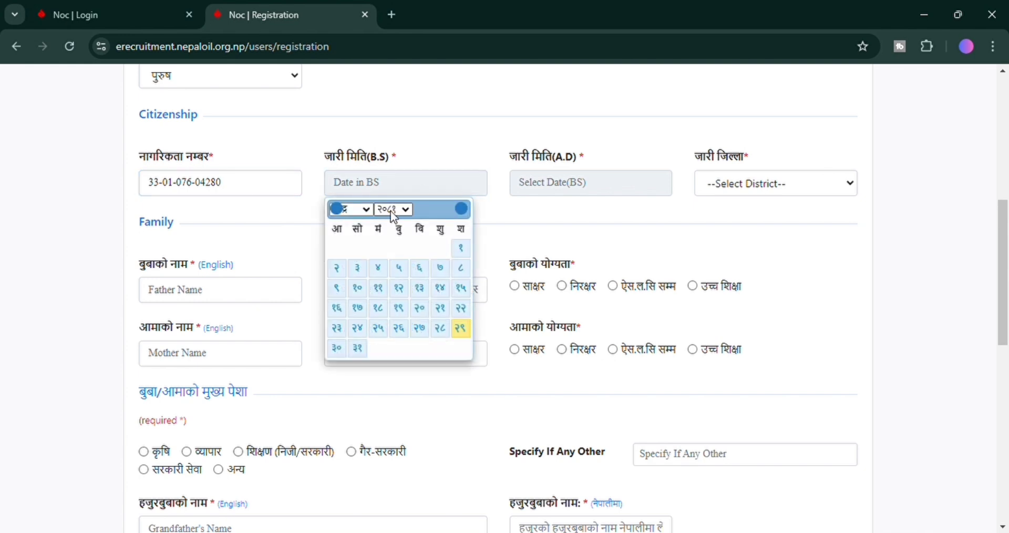
click(393, 389)
click(403, 251)
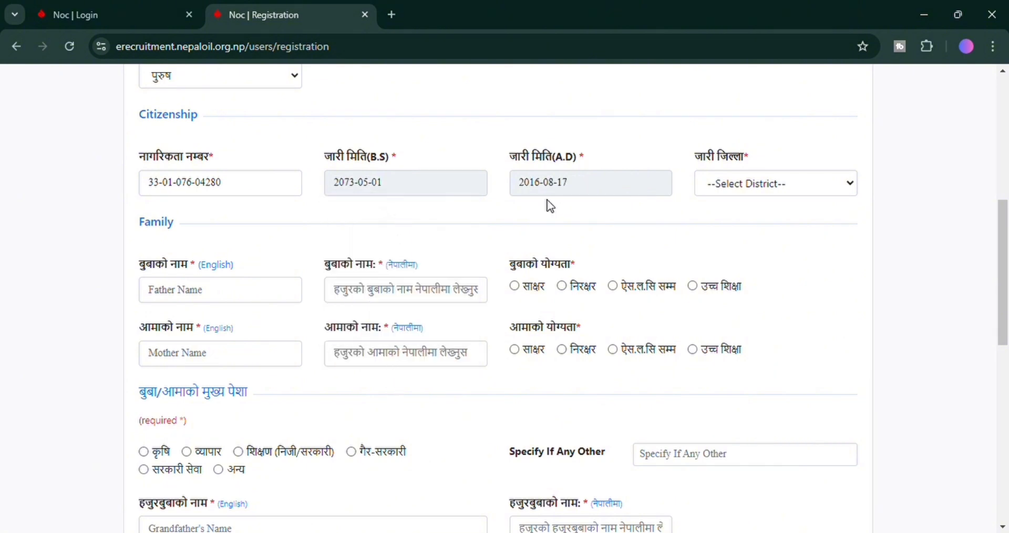
click(739, 192)
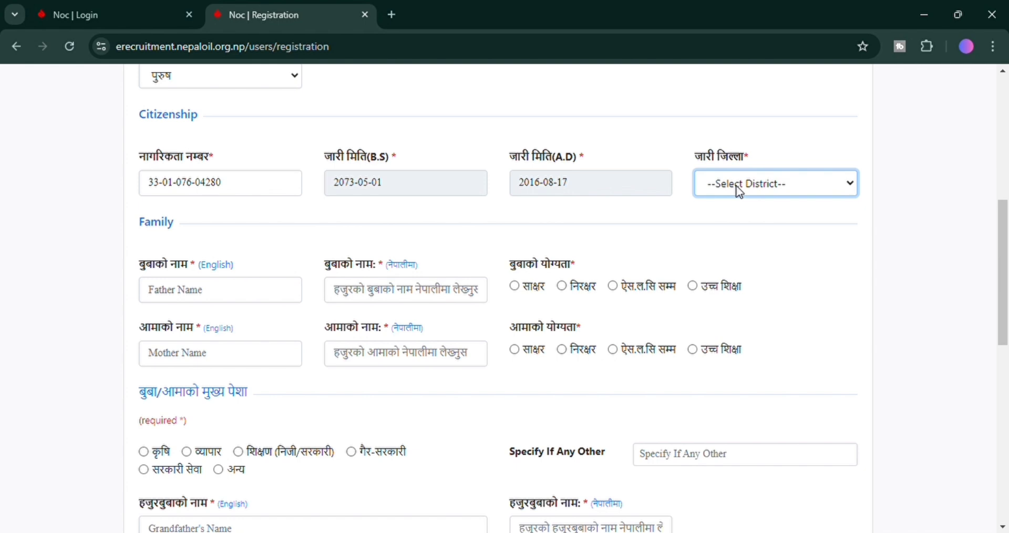
key(Down)
key(a)
text(bajubara)
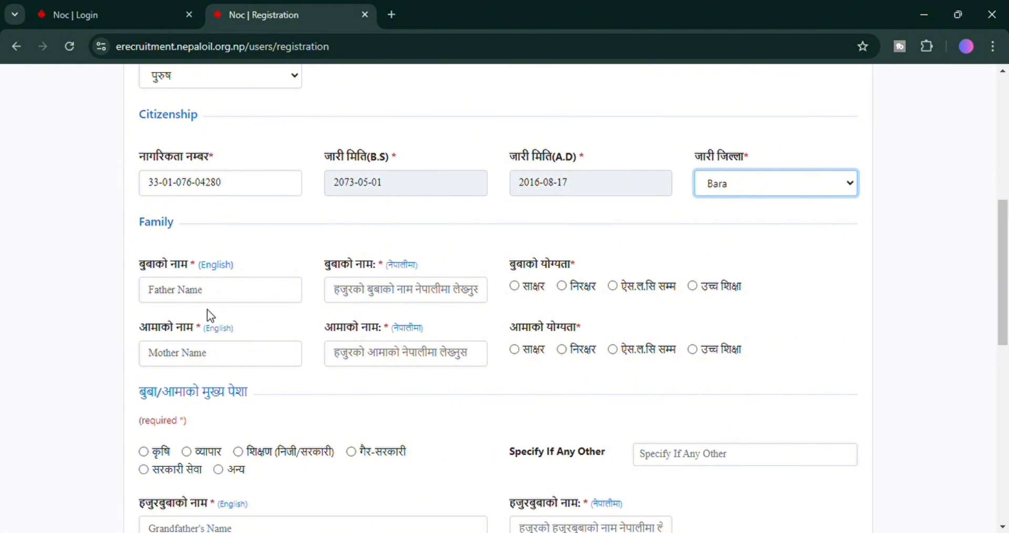
Enter the father's full name in English, remove a stray trailing character, and continue to the Step 3 address page.
scroll(237, 274, down, 1)
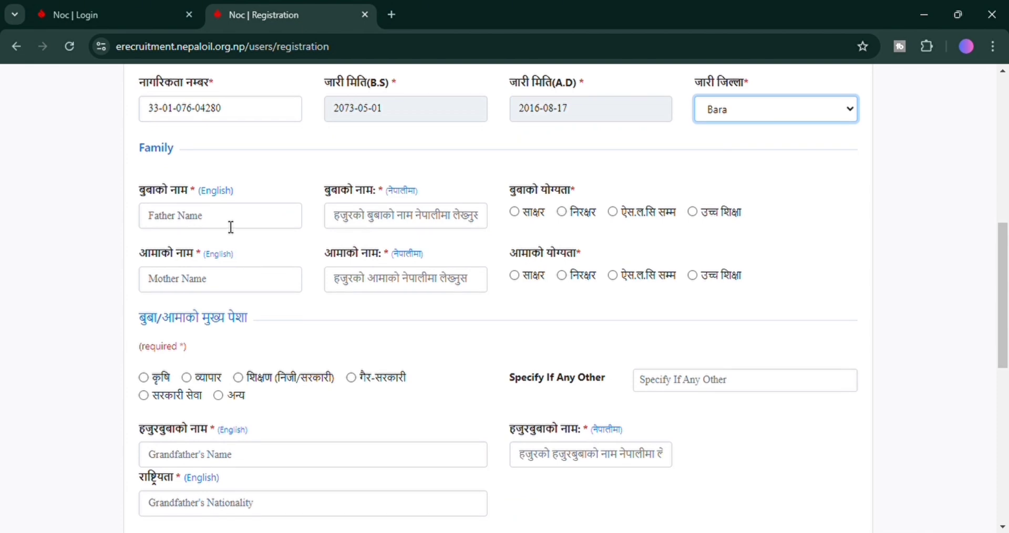
click(231, 227)
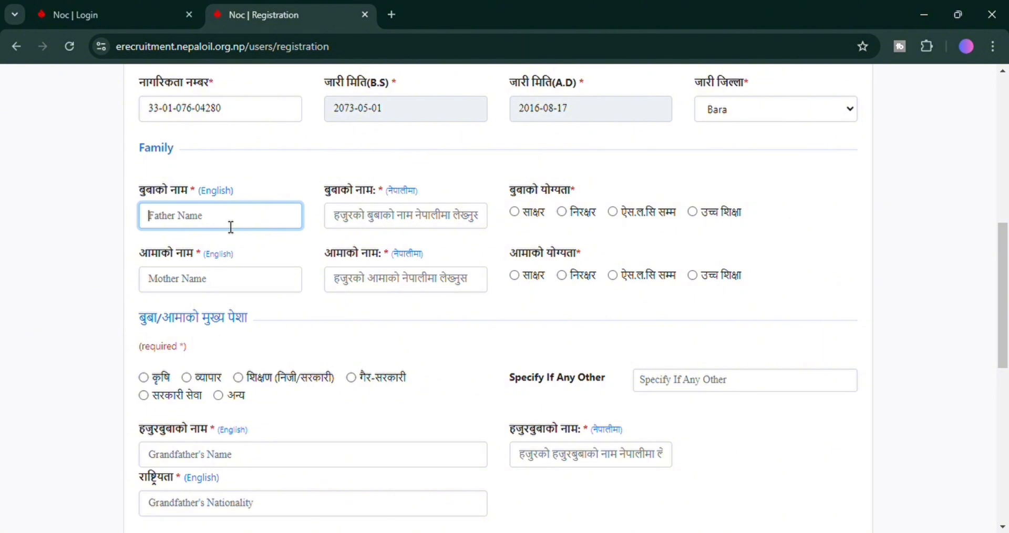
text(d)
key(BackSpace)
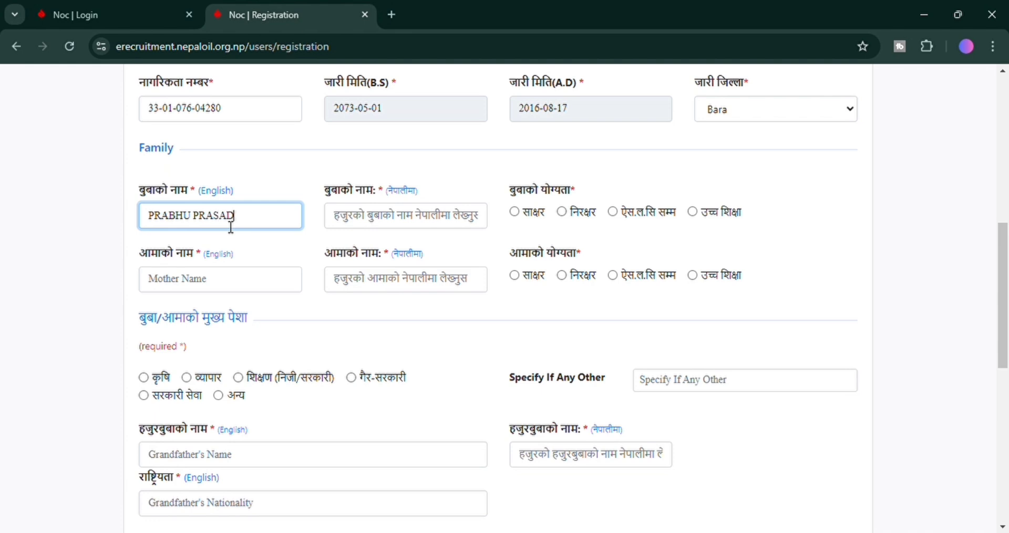
key(Tab)
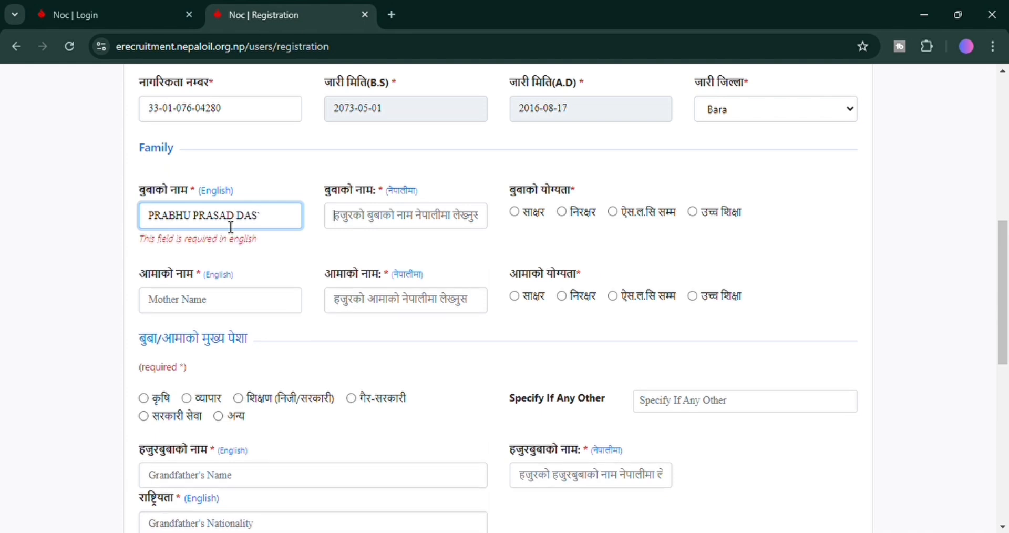
click(274, 224)
key(BackSpace)
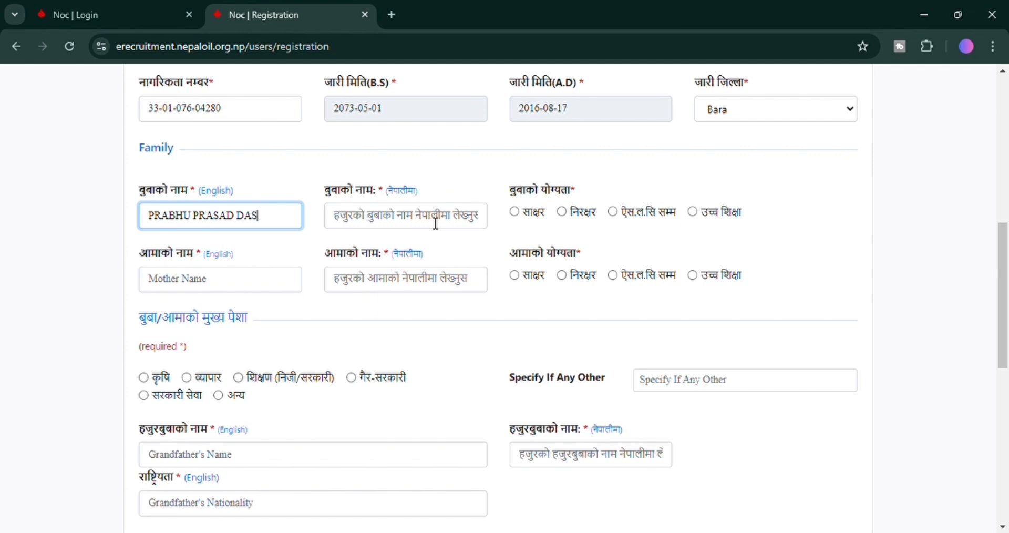
click(435, 223)
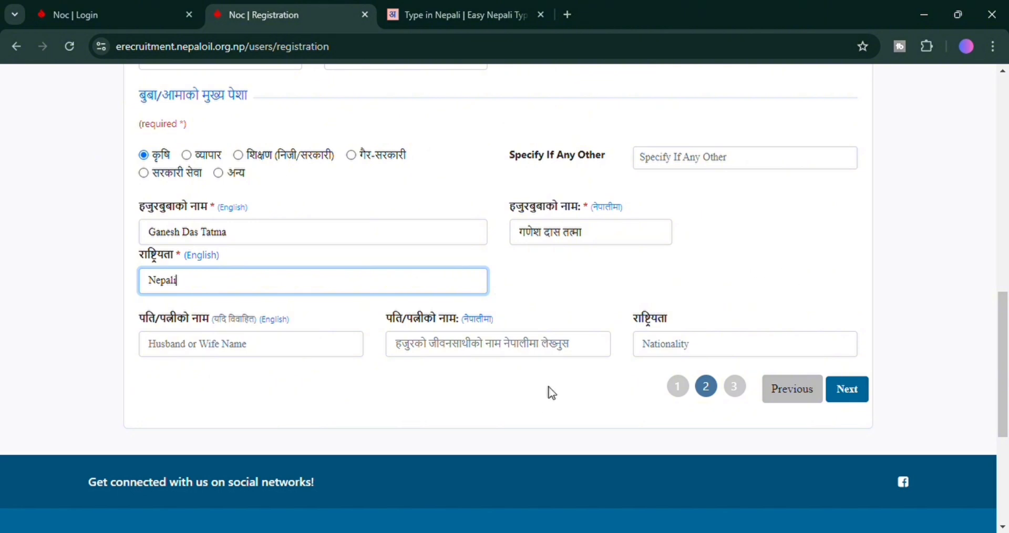
click(848, 389)
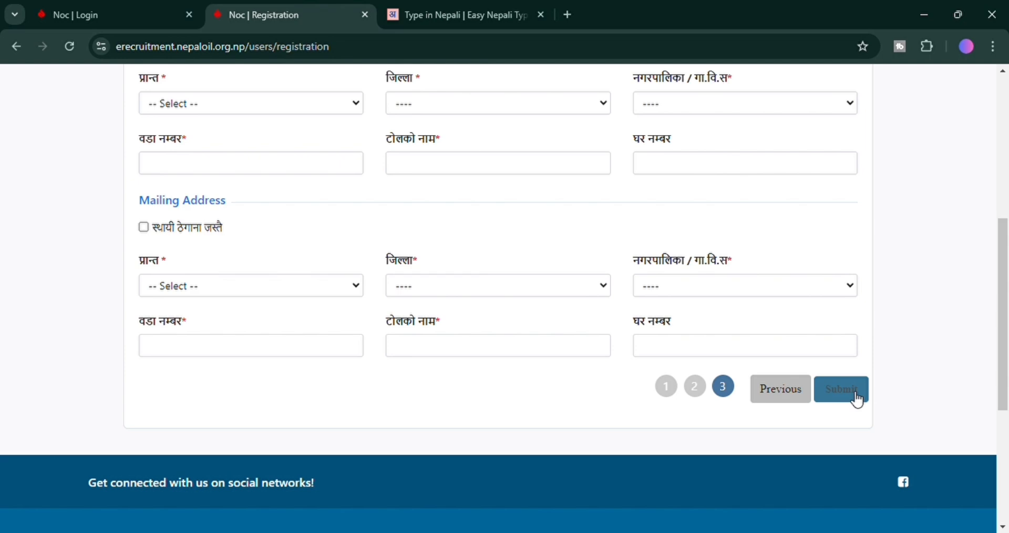
Set the permanent address province to Madesh Pradesh, district Bara, and municipality Kalaiya.
scroll(347, 317, up, 5)
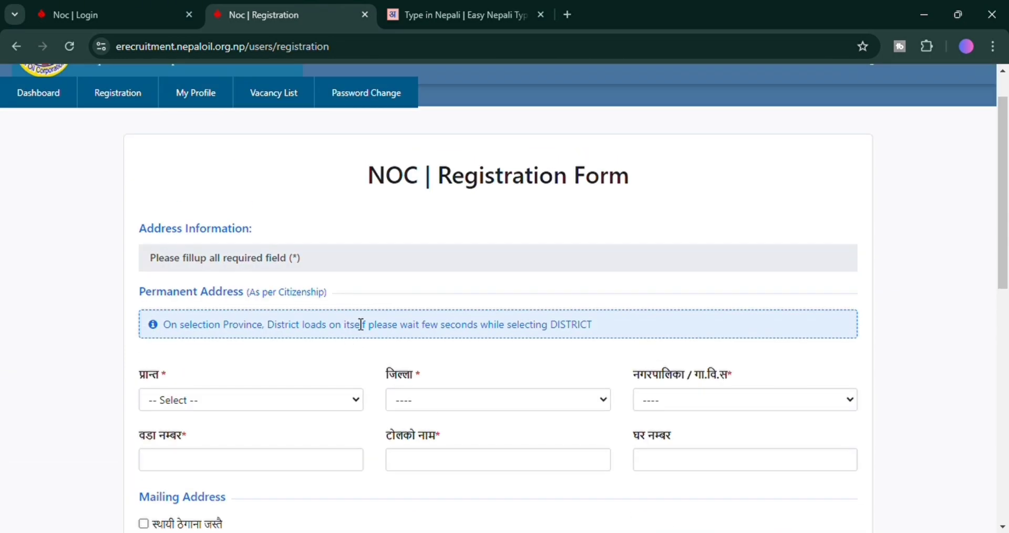
scroll(410, 368, down, 6)
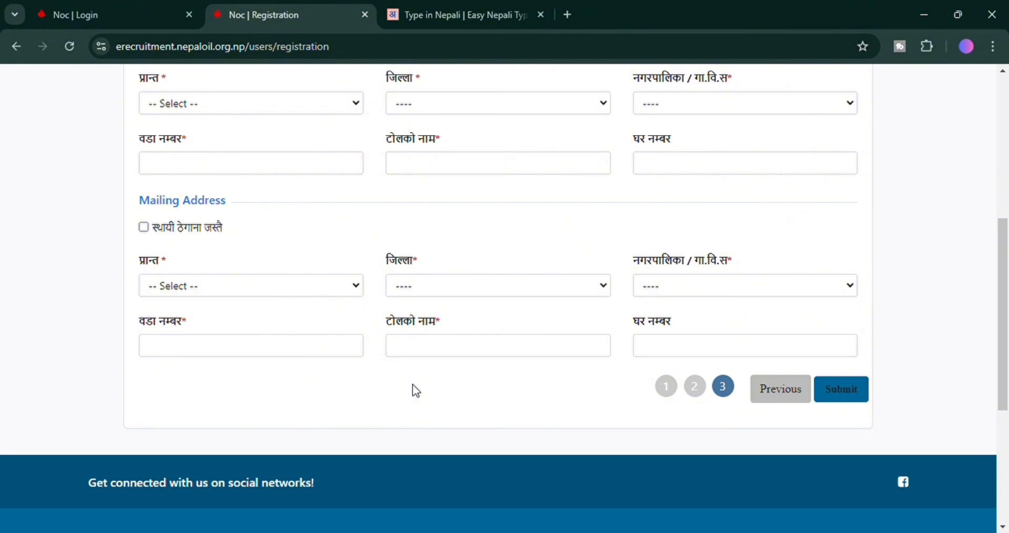
scroll(417, 390, up, 3)
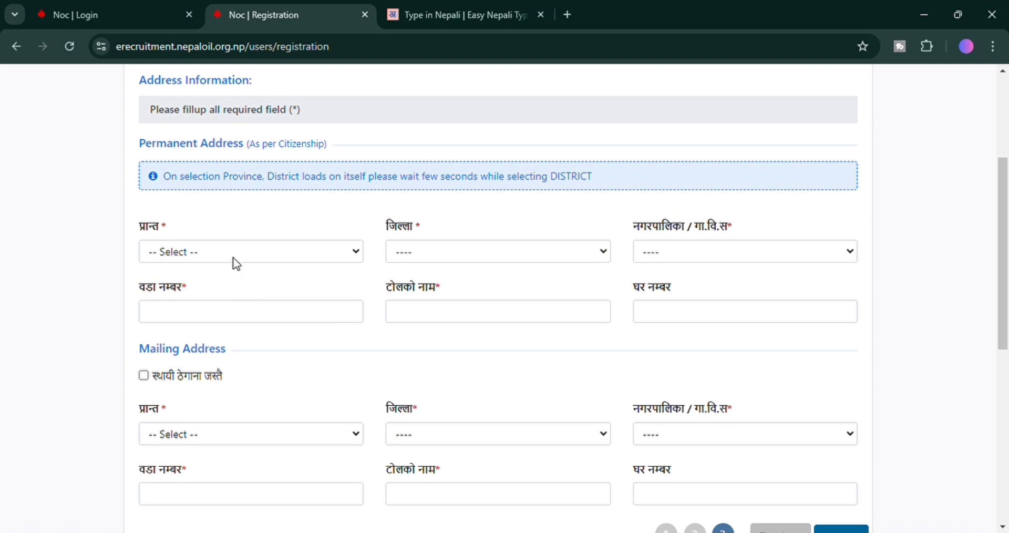
click(248, 261)
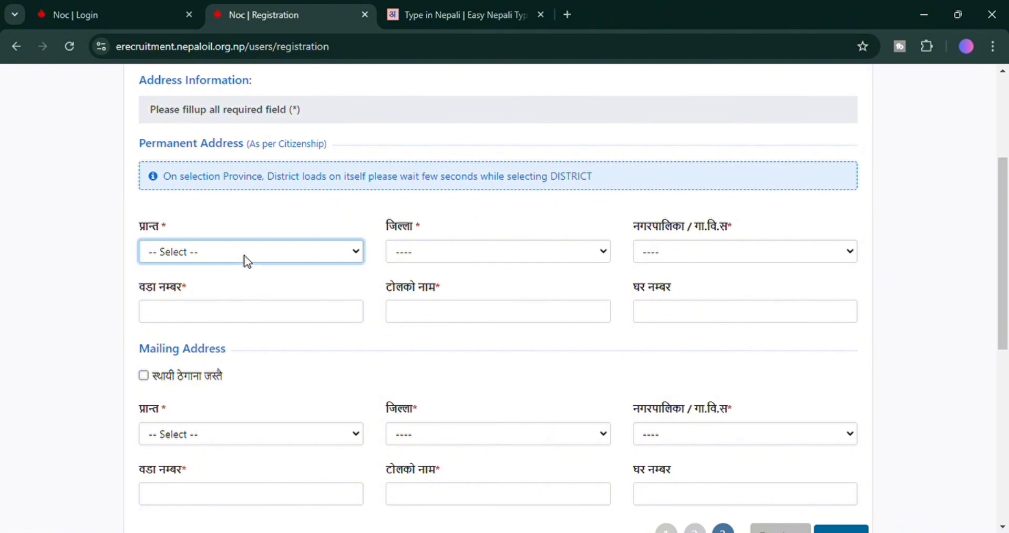
click(244, 332)
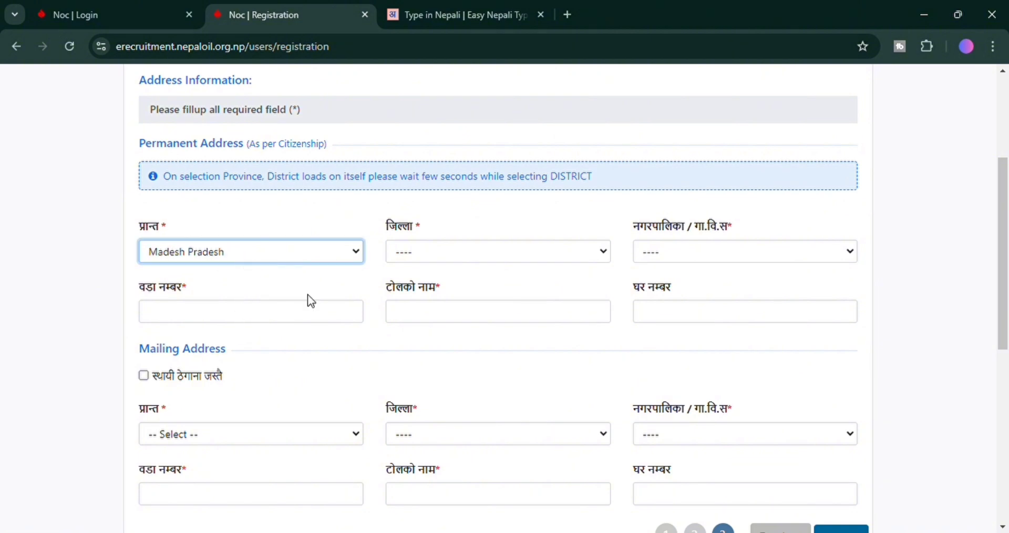
click(416, 250)
click(442, 392)
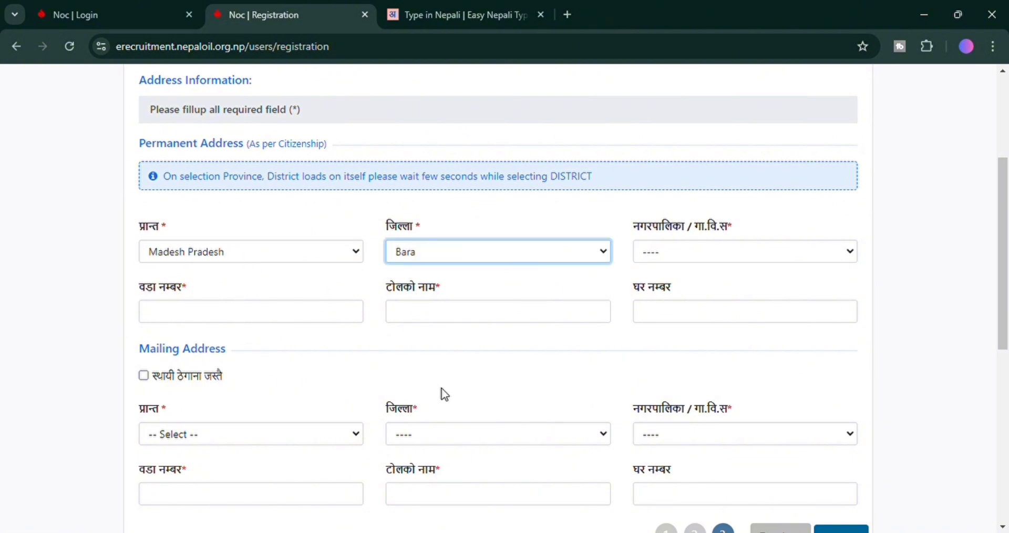
click(725, 252)
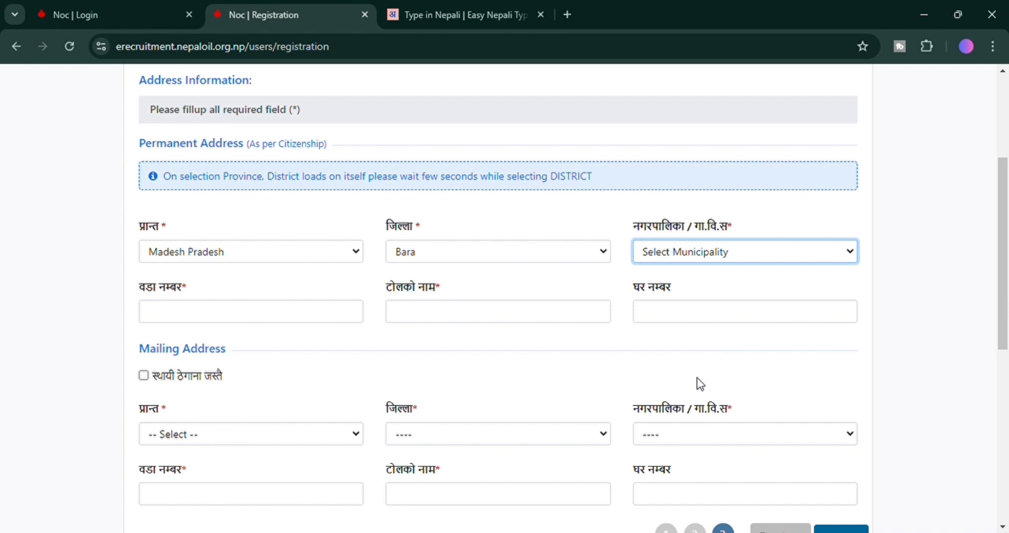
text(kal)
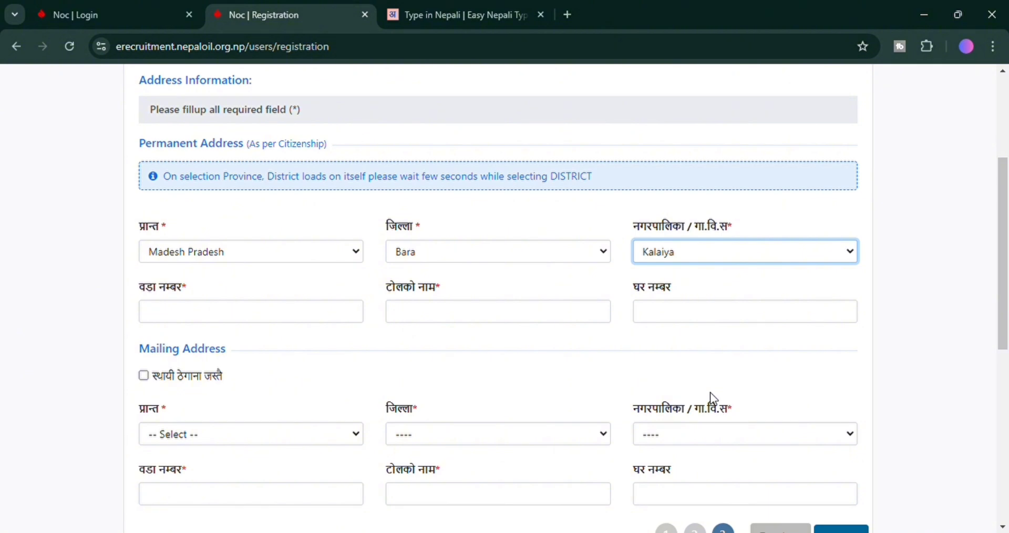
click(271, 321)
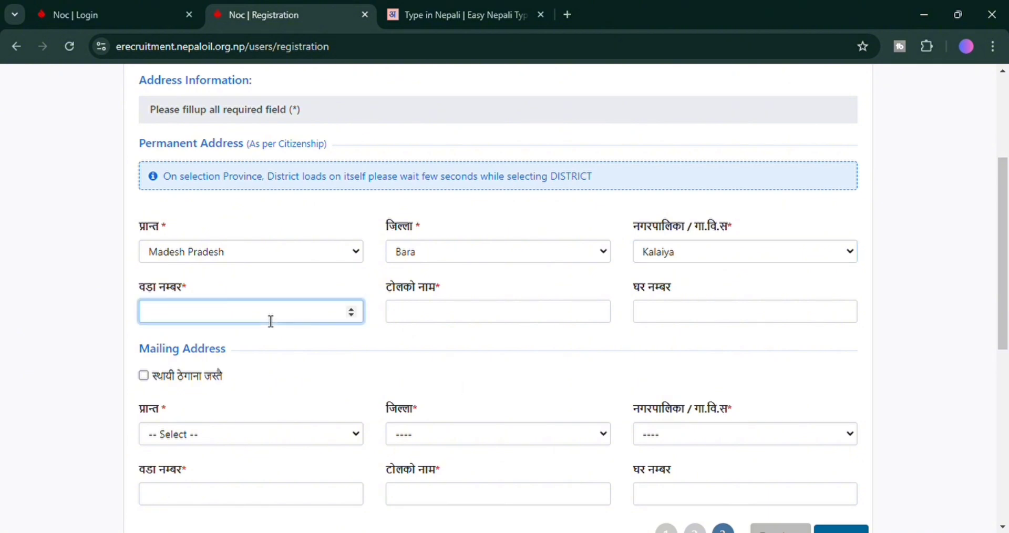
text(23)
click(459, 314)
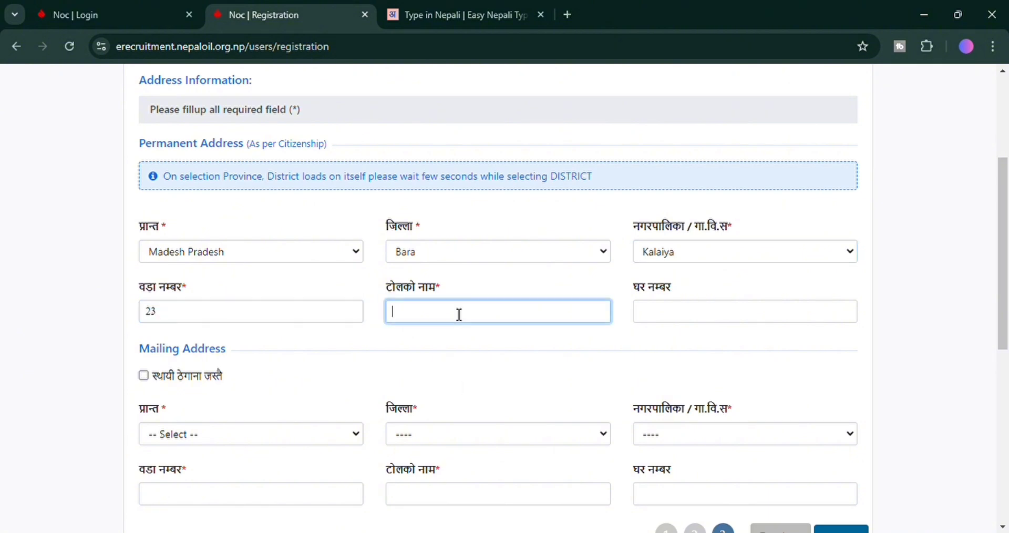
scroll(348, 340, down, 3)
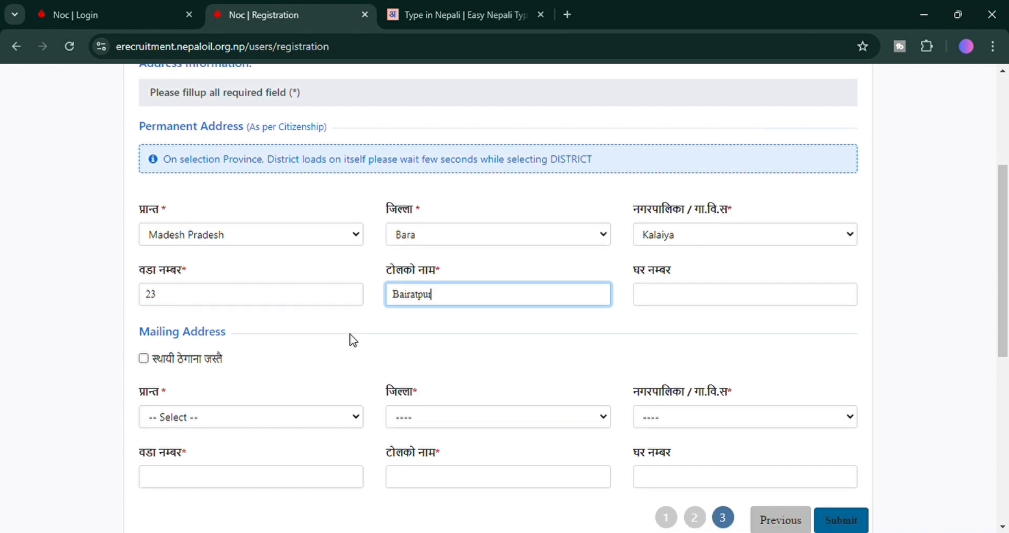
click(144, 226)
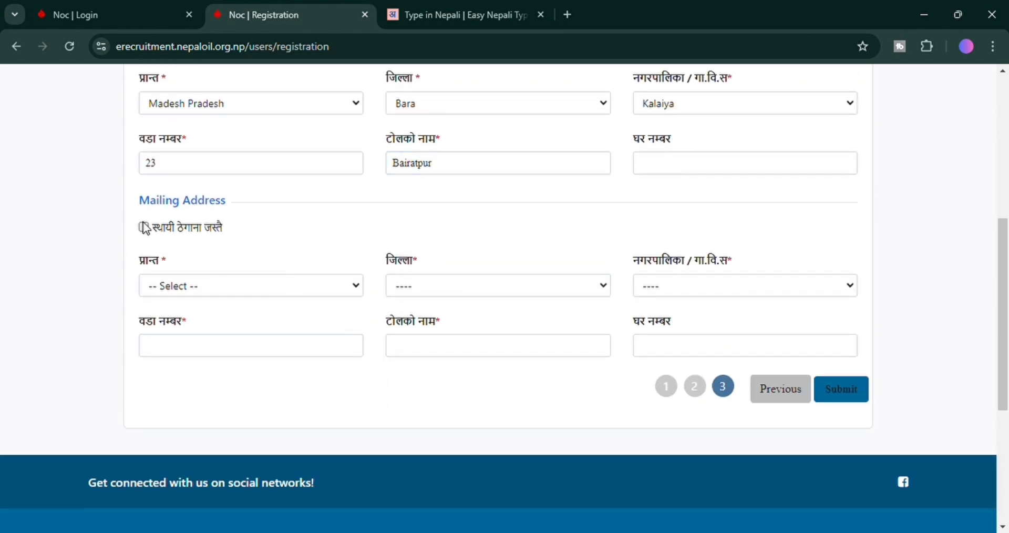
click(144, 227)
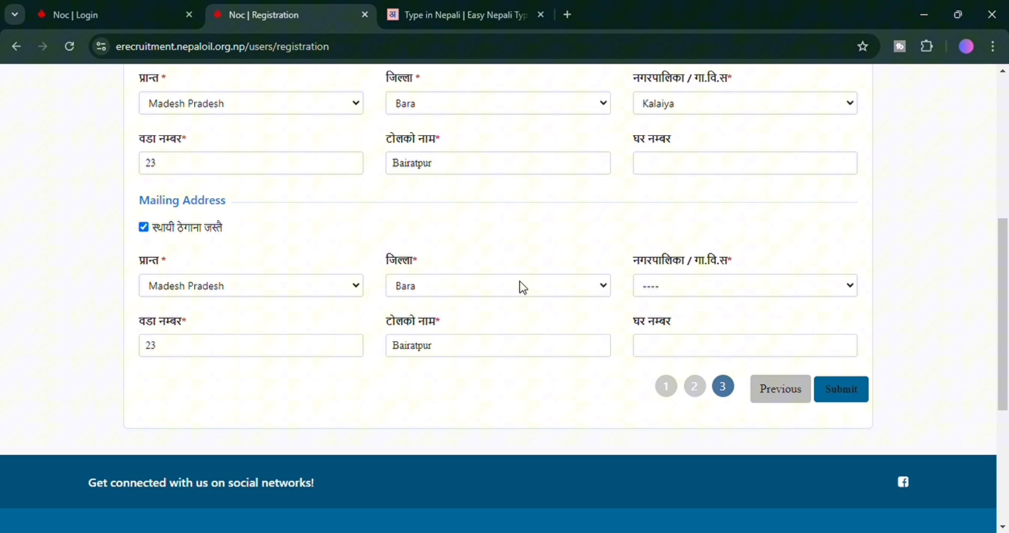
click(857, 394)
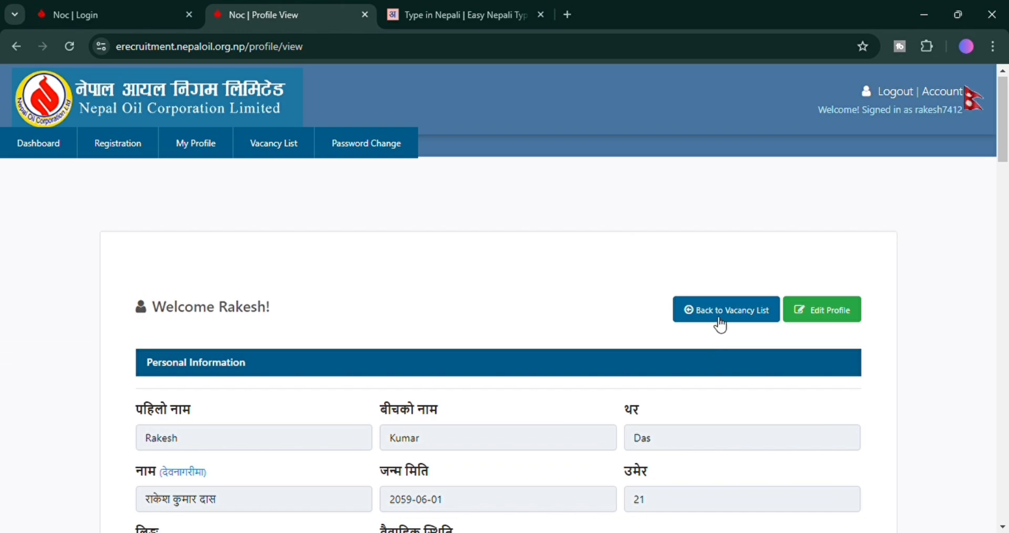
Return to the Vacancy List and locate the Assistant (Lab) and Assistant (Computer) rows.
click(754, 309)
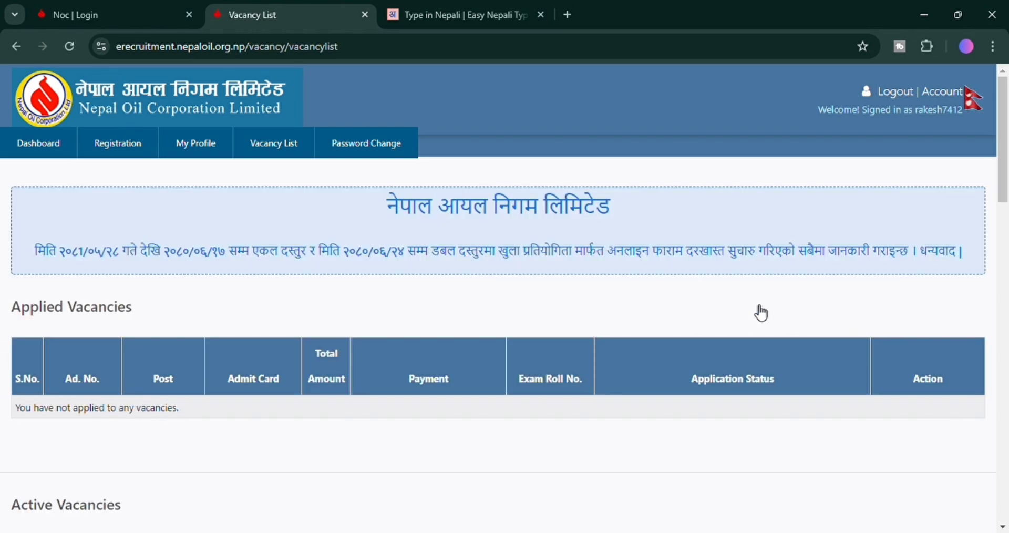
scroll(428, 284, down, 7)
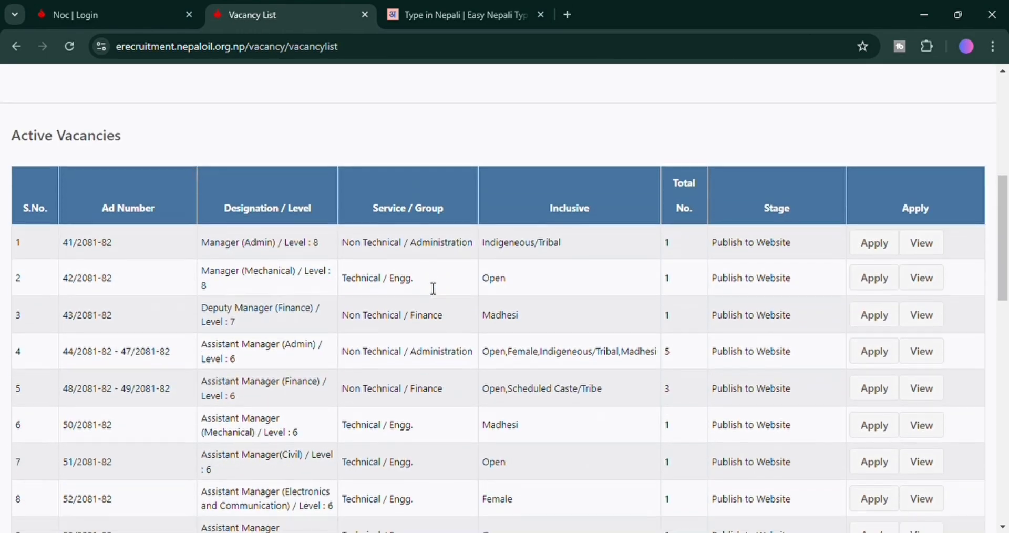
scroll(431, 288, down, 5)
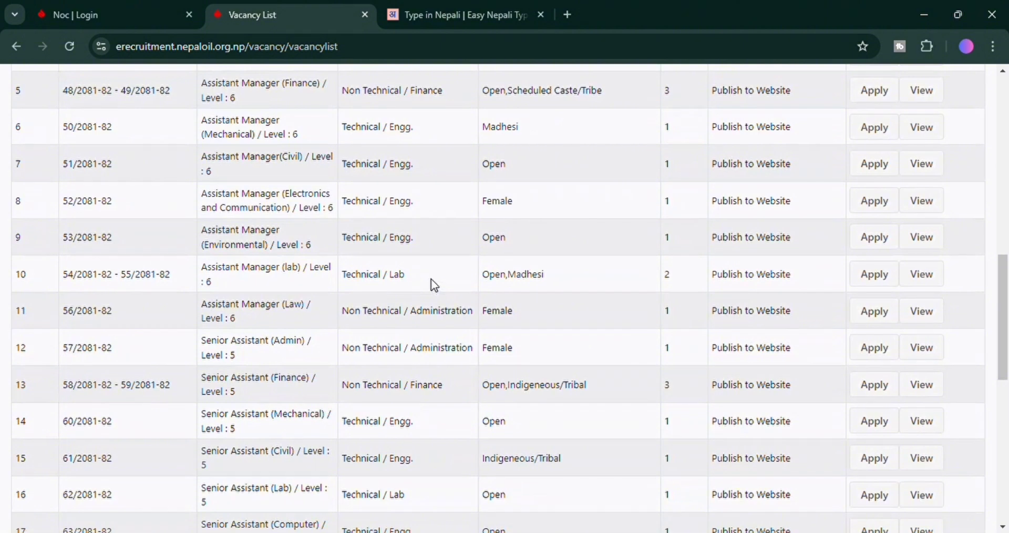
scroll(434, 284, down, 5)
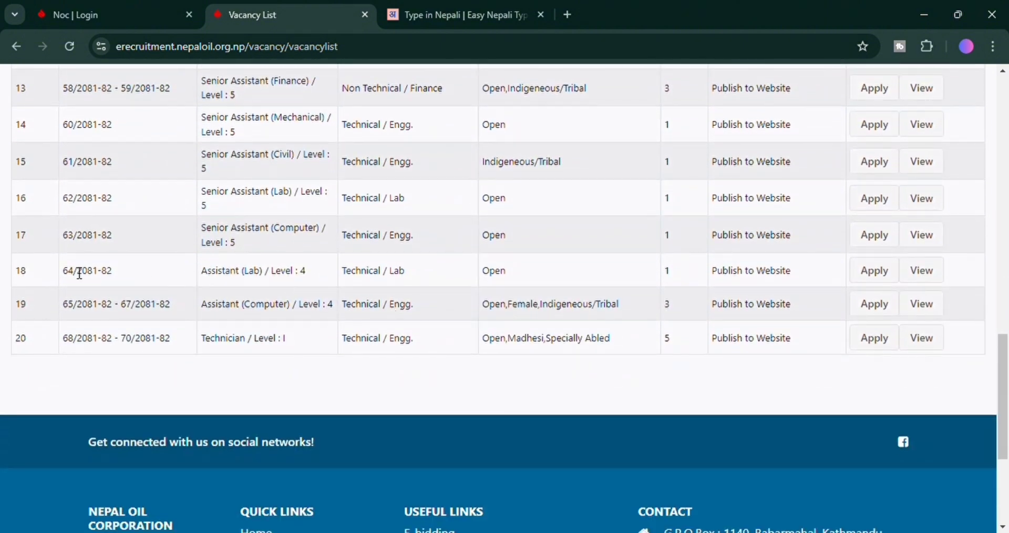
drag(67, 272, 845, 277)
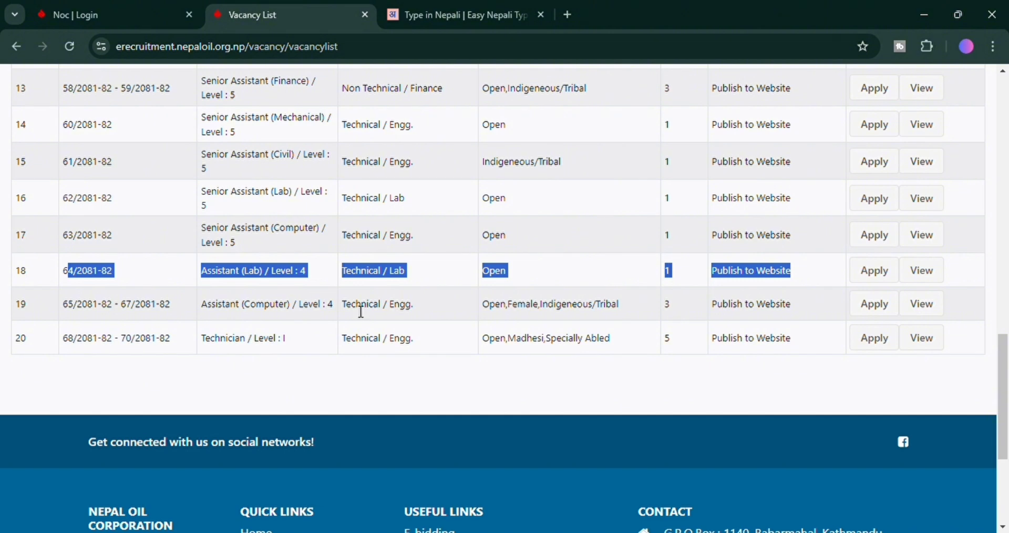
drag(346, 306, 415, 305)
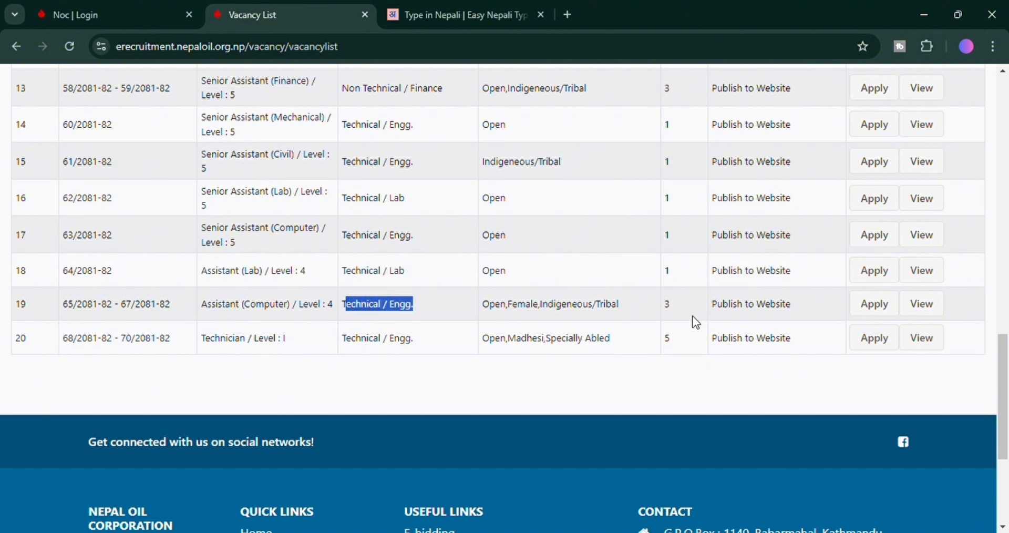
Review the Assistant (Computer) vacancy details, including required experience, and choose Apply Now.
click(923, 311)
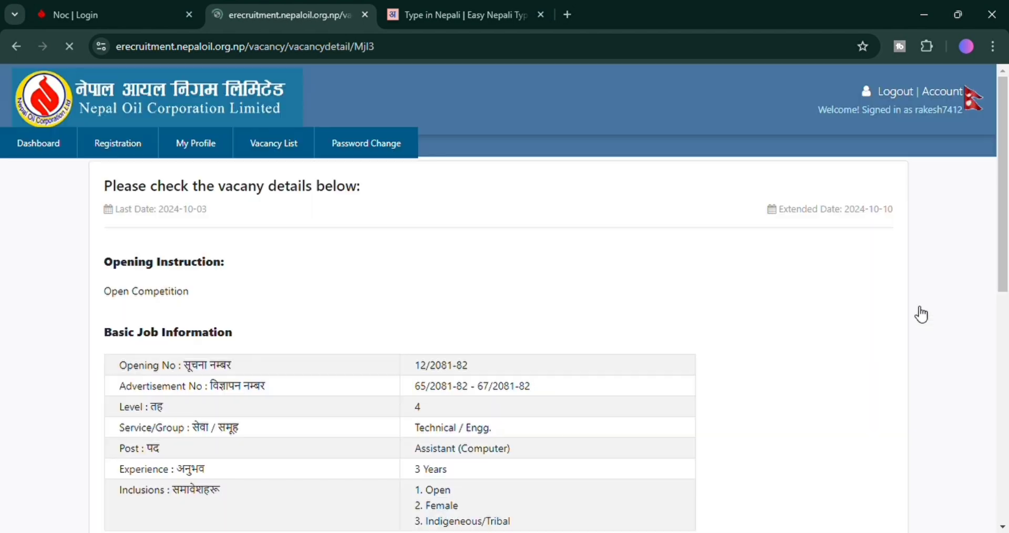
scroll(408, 379, down, 3)
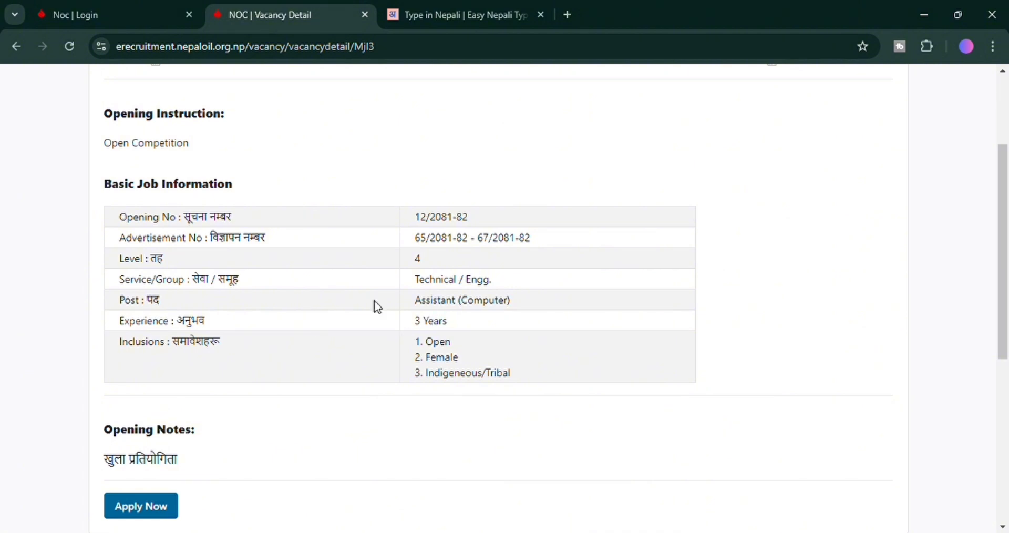
drag(426, 322, 507, 387)
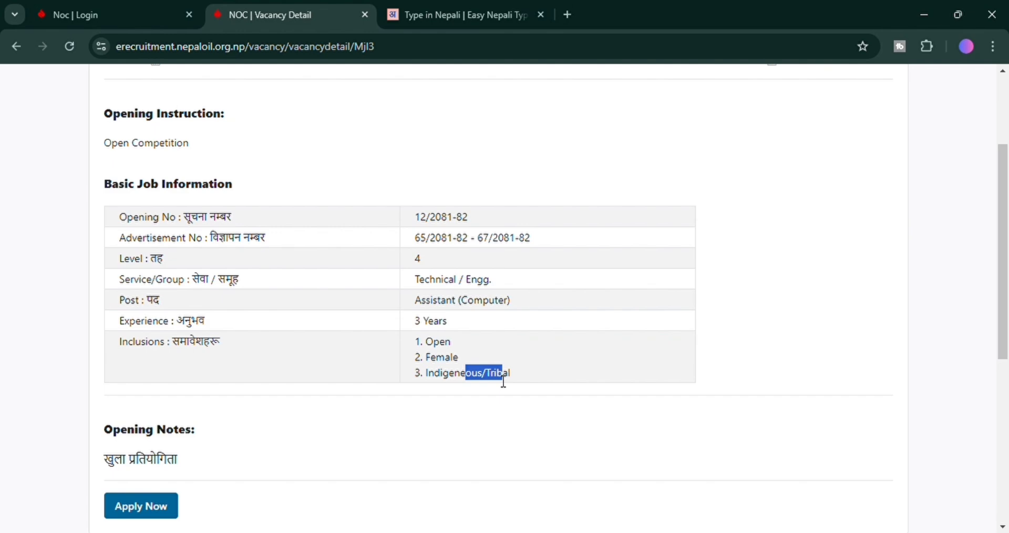
scroll(503, 382, down, 3)
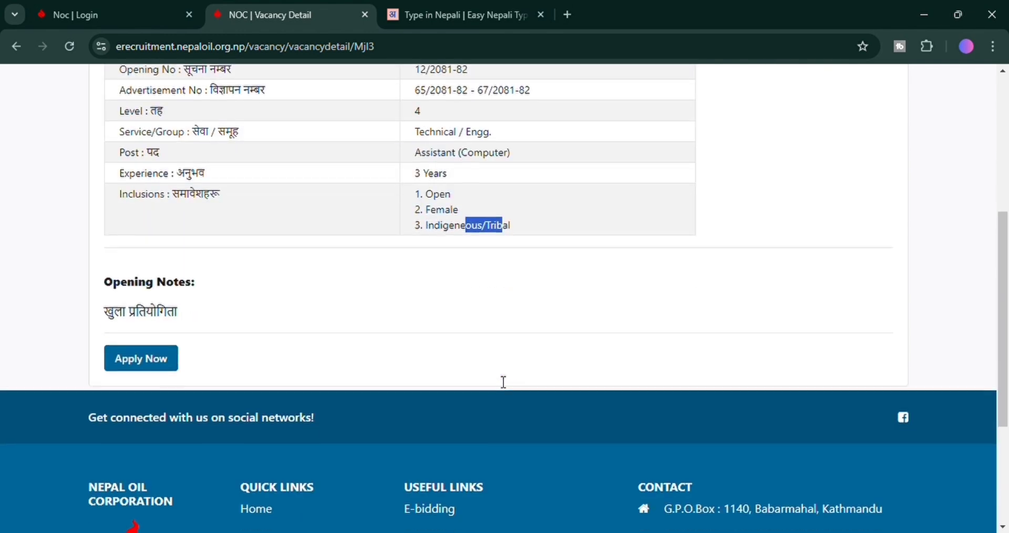
click(152, 356)
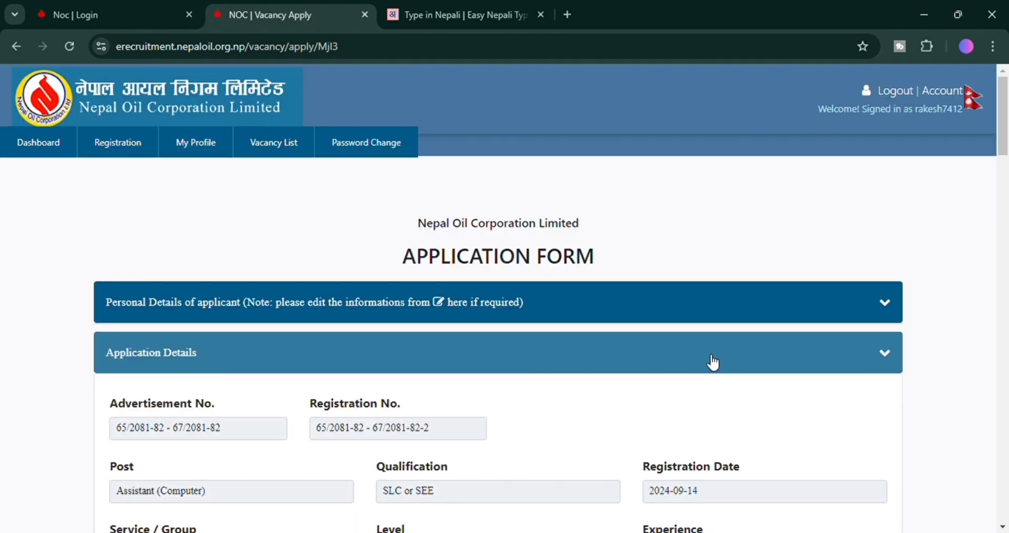
scroll(713, 363, down, 5)
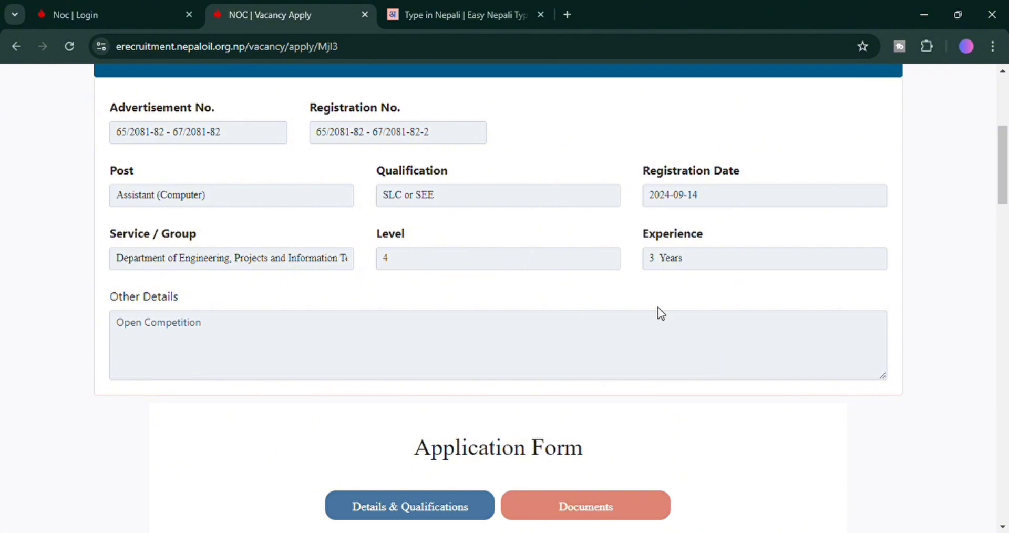
scroll(660, 311, down, 3)
scroll(661, 315, up, 4)
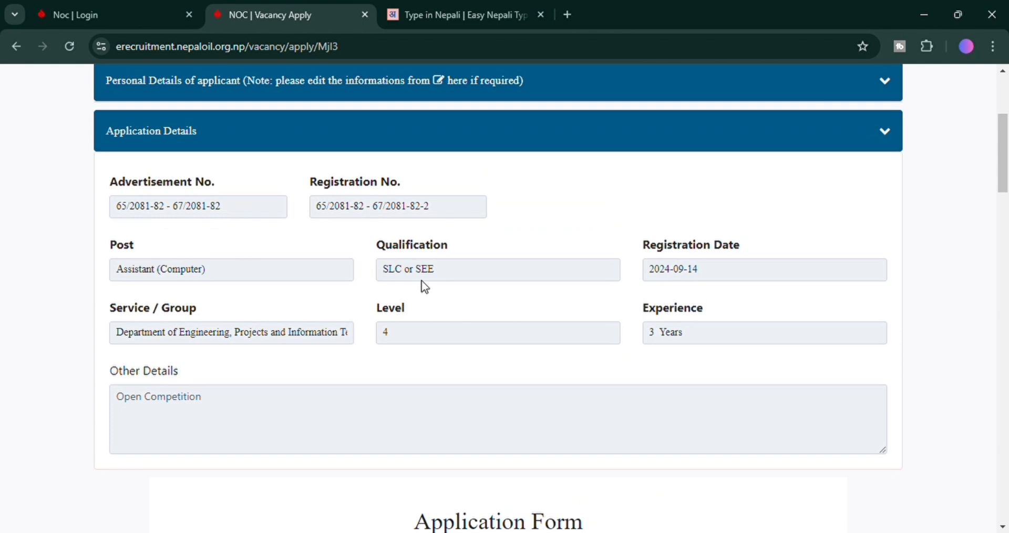
scroll(605, 295, down, 3)
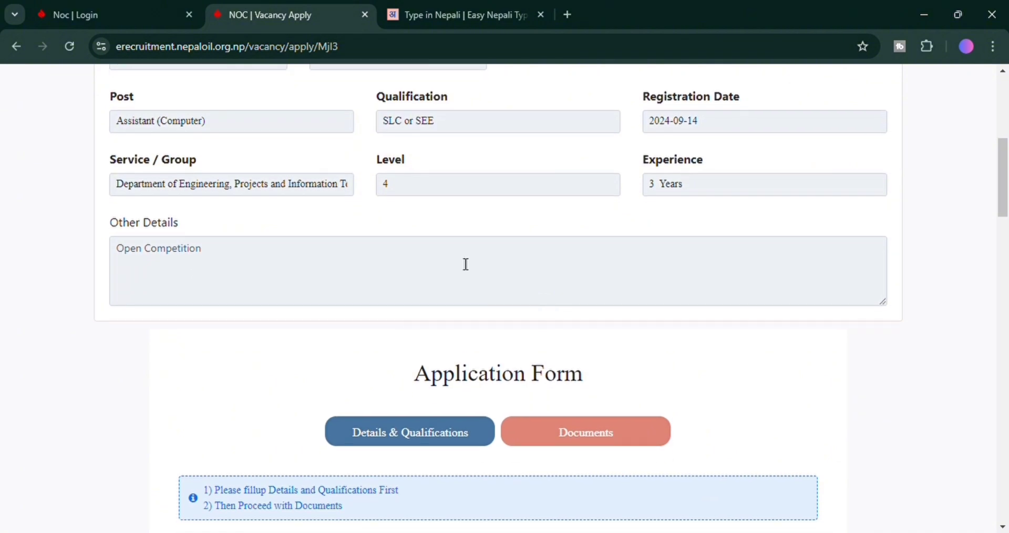
click(404, 269)
scroll(423, 271, down, 3)
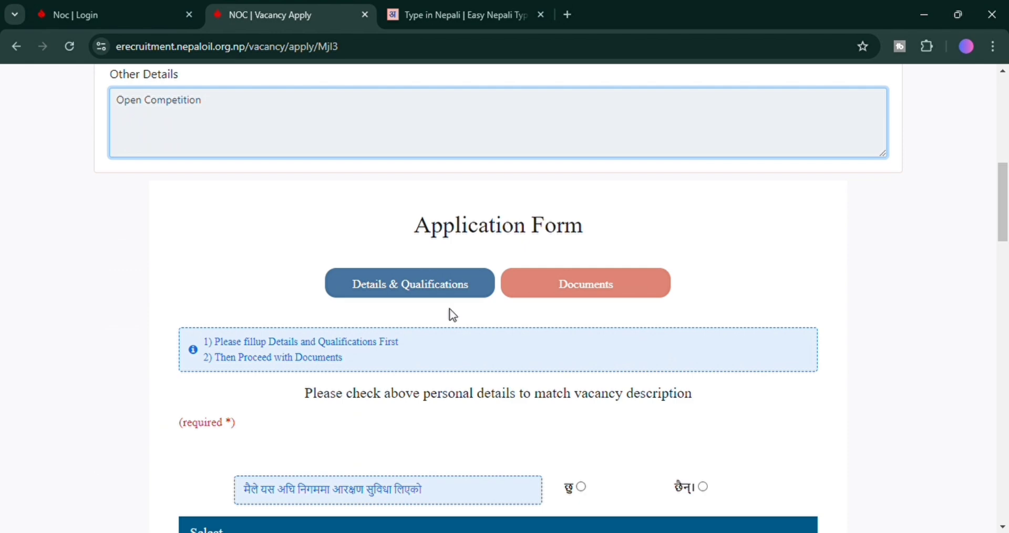
scroll(450, 289, down, 1)
scroll(449, 289, down, 2)
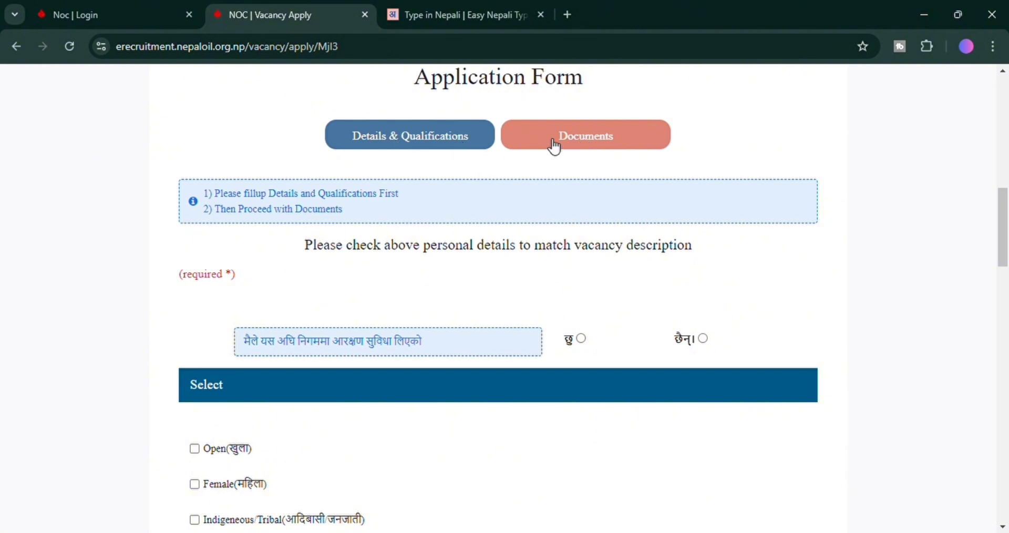
scroll(513, 203, up, 5)
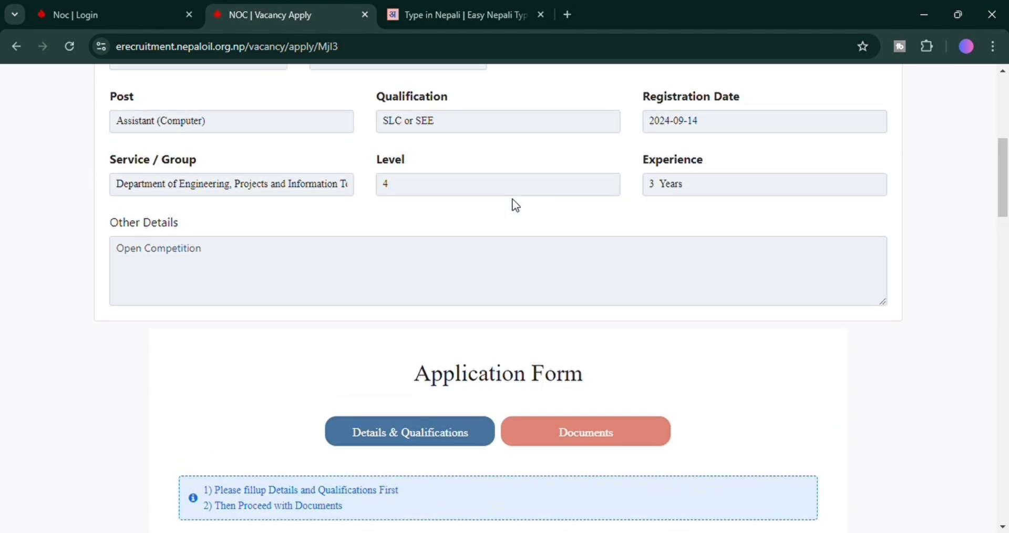
scroll(518, 205, up, 3)
scroll(515, 202, down, 5)
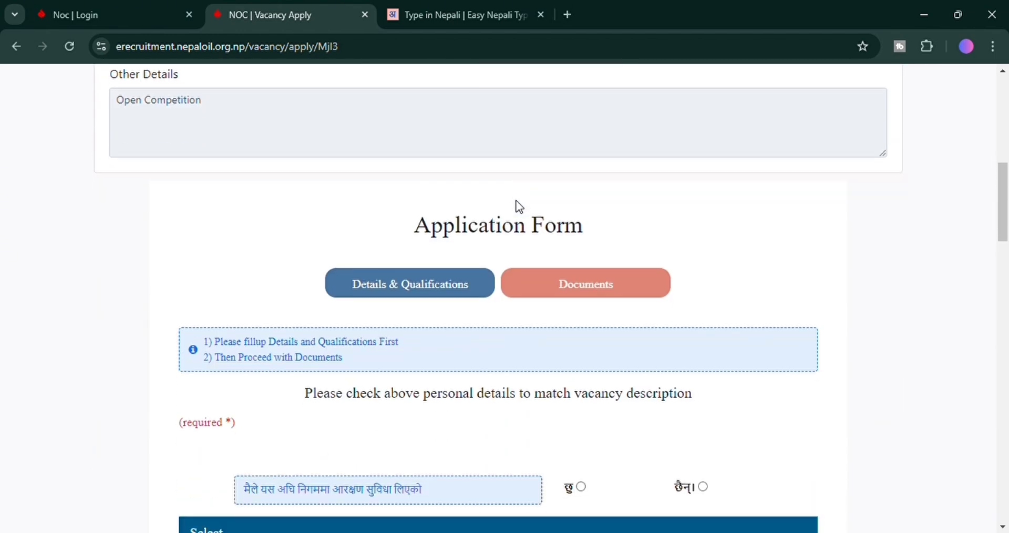
drag(569, 289, 576, 289)
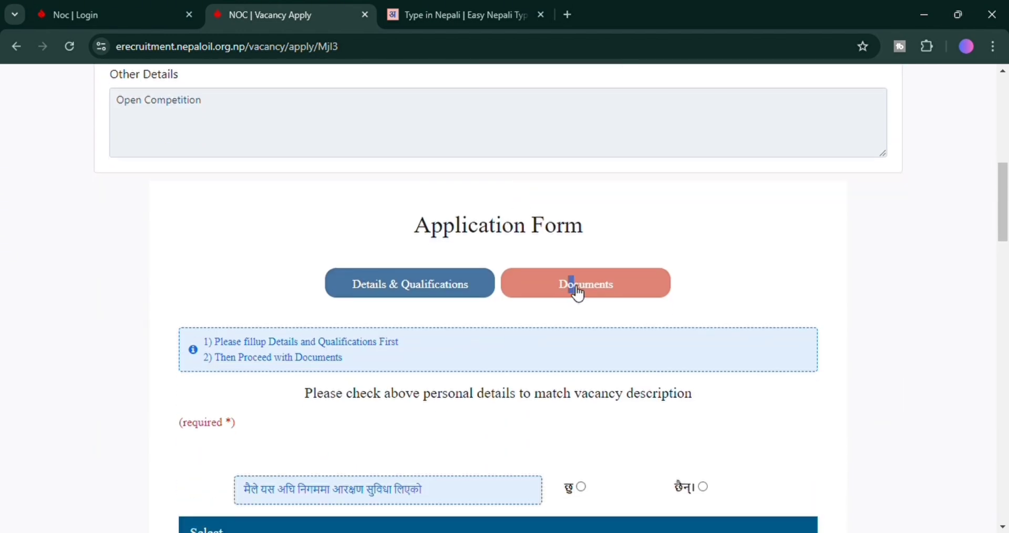
double_click(613, 292)
click(705, 322)
scroll(666, 316, down, 3)
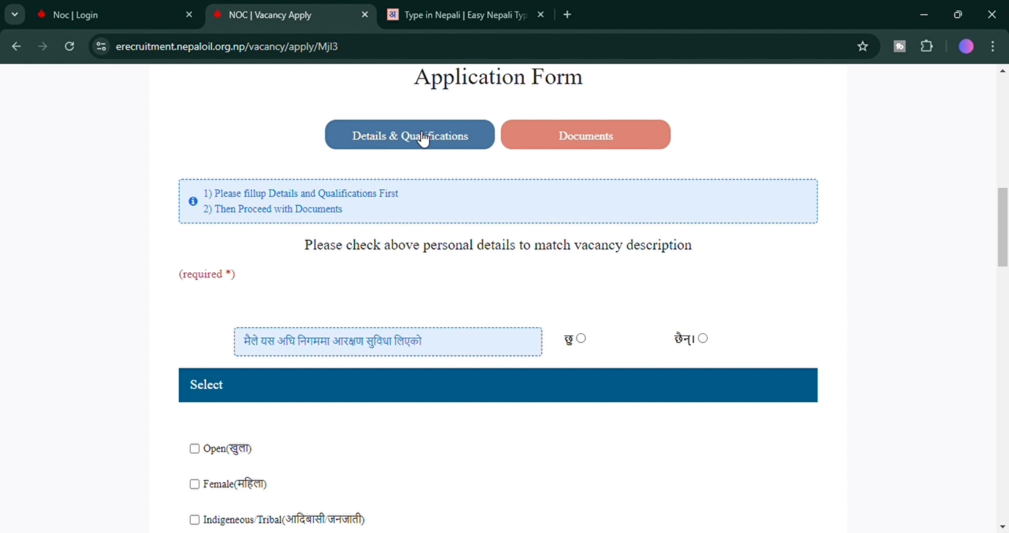
scroll(349, 332, up, 3)
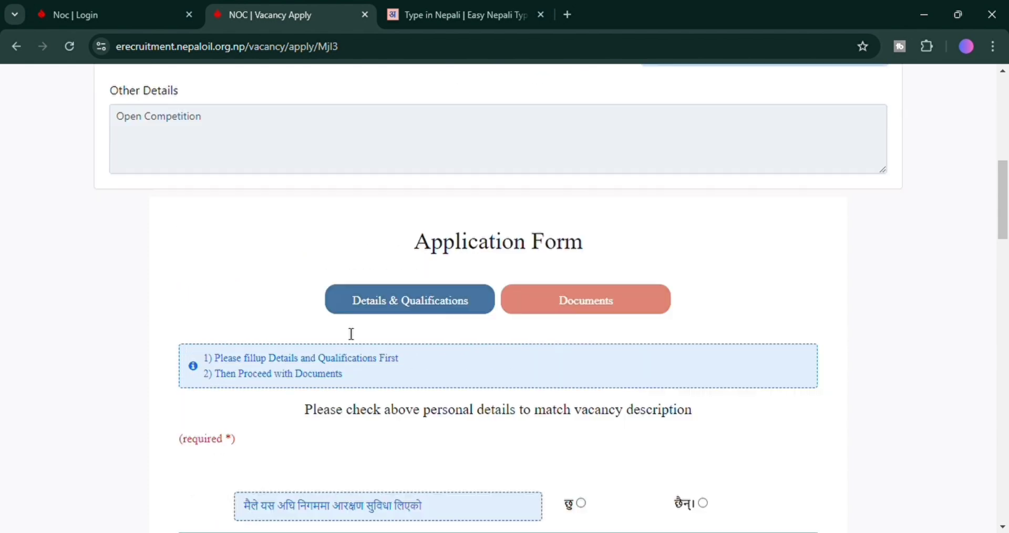
scroll(336, 336, down, 2)
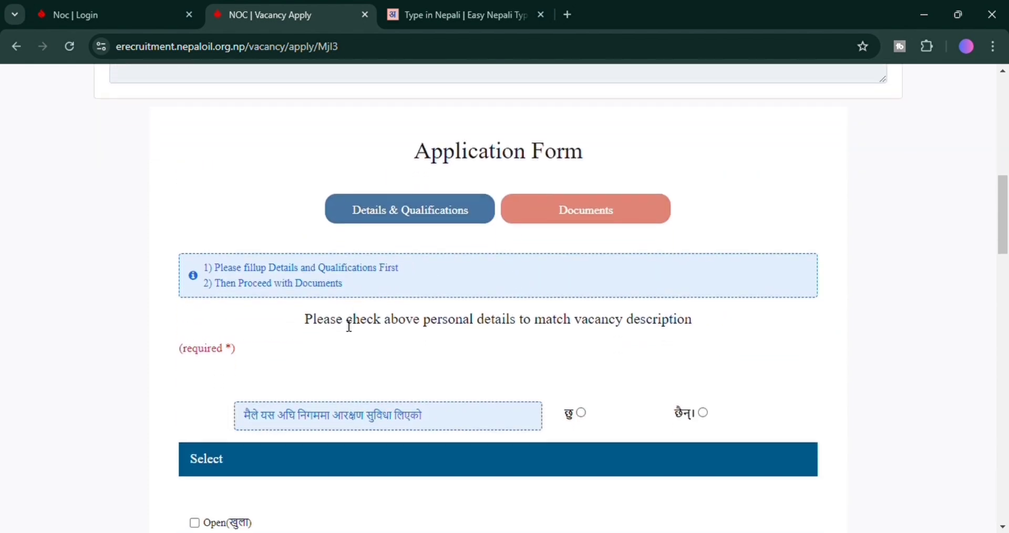
drag(324, 321, 707, 329)
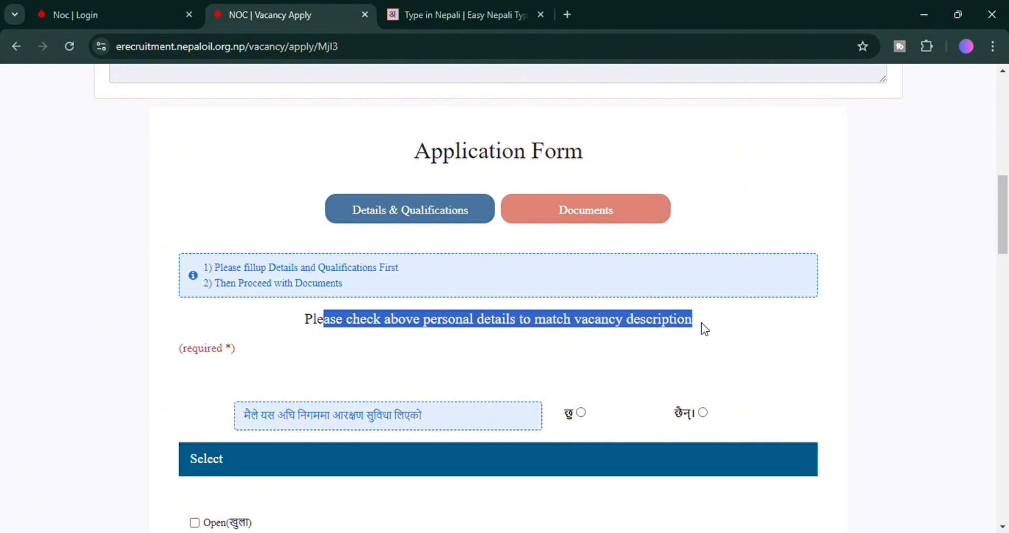
scroll(706, 330, down, 1)
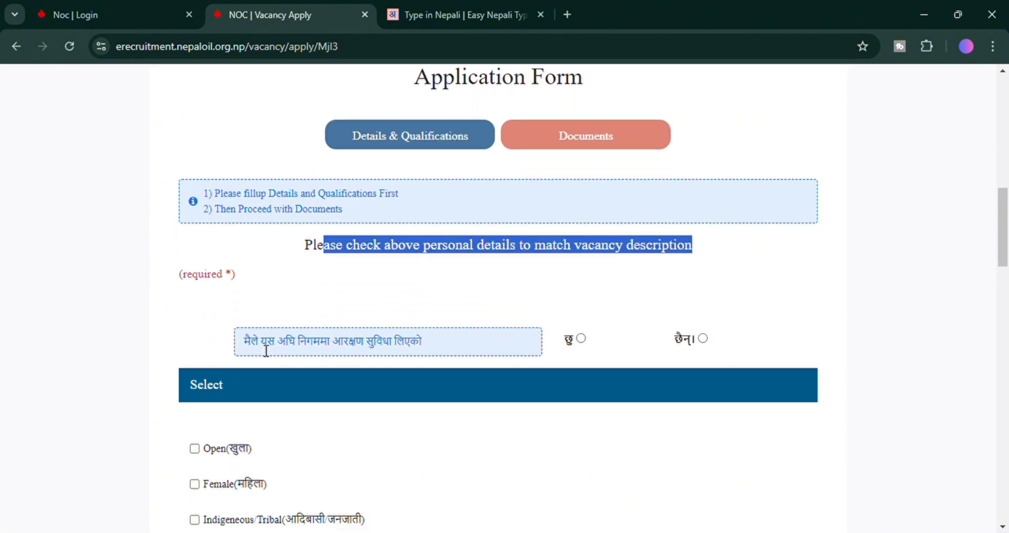
drag(250, 347, 688, 343)
scroll(688, 344, down, 1)
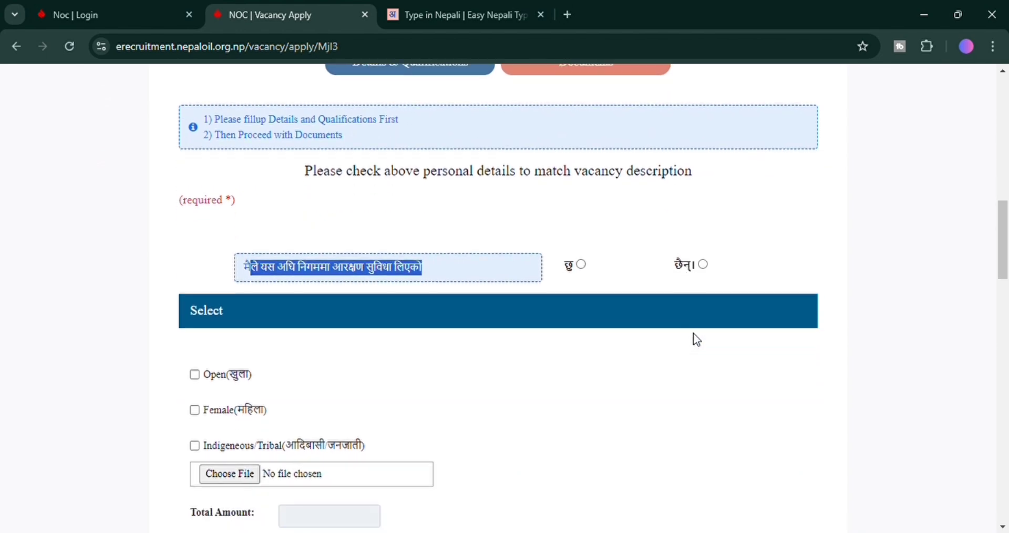
Answer छैन to prior reservation use and apply under Open, Female and Indigeneous/Tribal.
click(703, 264)
scroll(484, 389, down, 3)
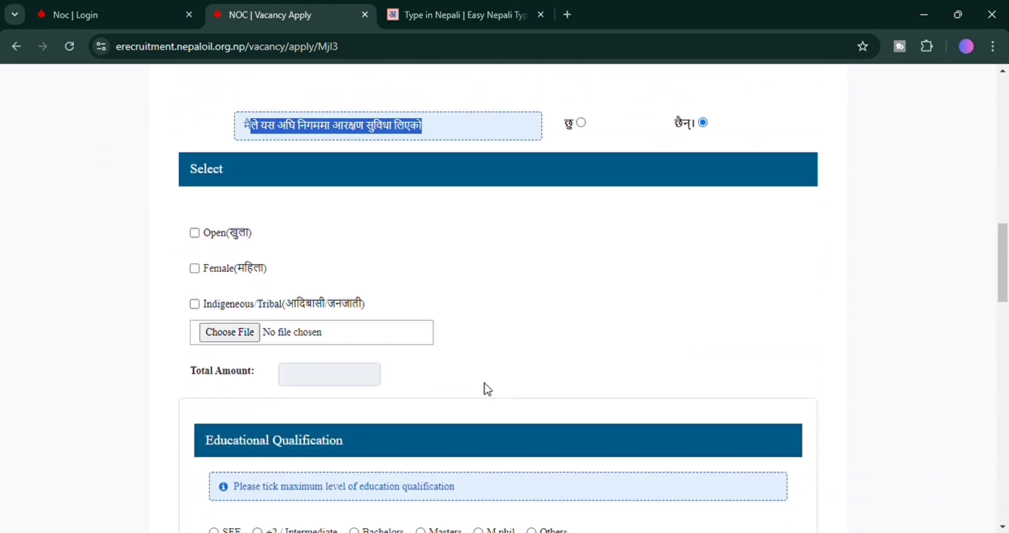
click(195, 226)
click(194, 261)
scroll(309, 284, down, 1)
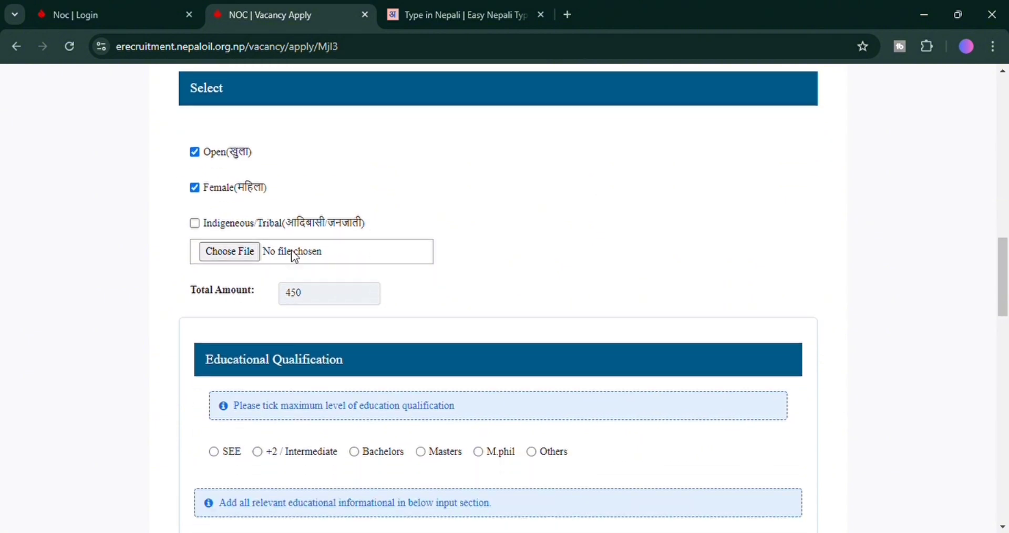
click(195, 223)
Set the highest educational qualification to +2 / Intermediate.
scroll(339, 286, down, 1)
scroll(345, 293, down, 1)
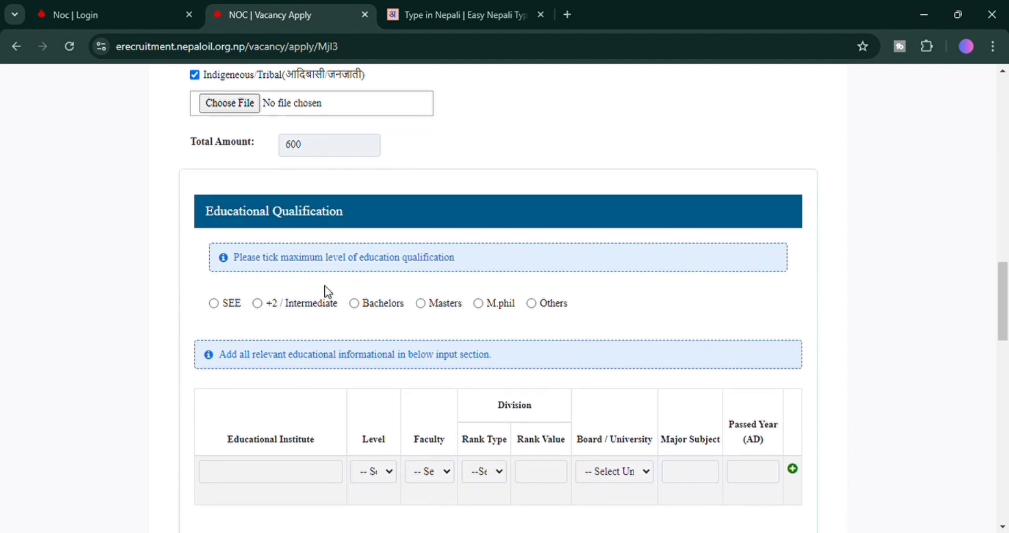
click(258, 305)
scroll(443, 322, down, 2)
scroll(443, 322, down, 1)
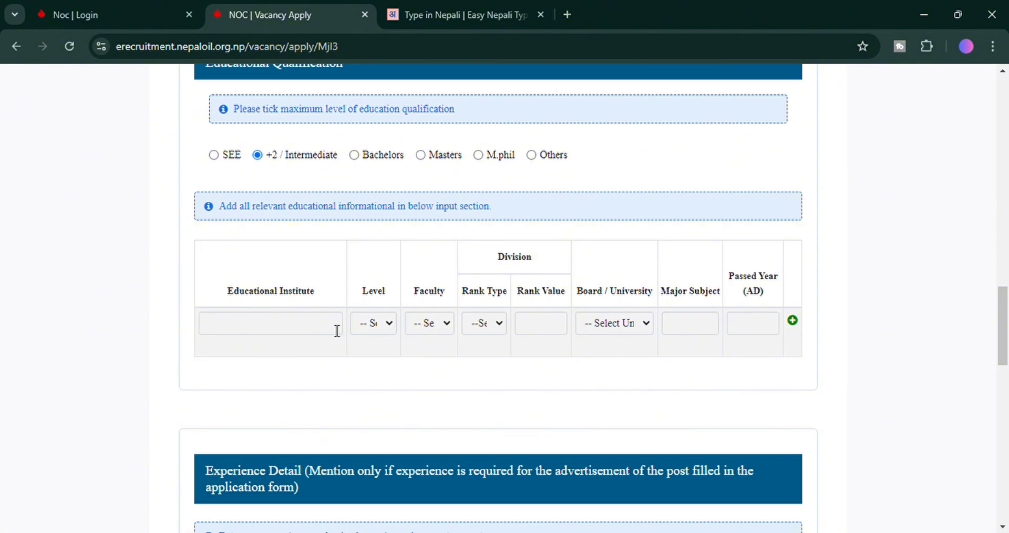
click(266, 331)
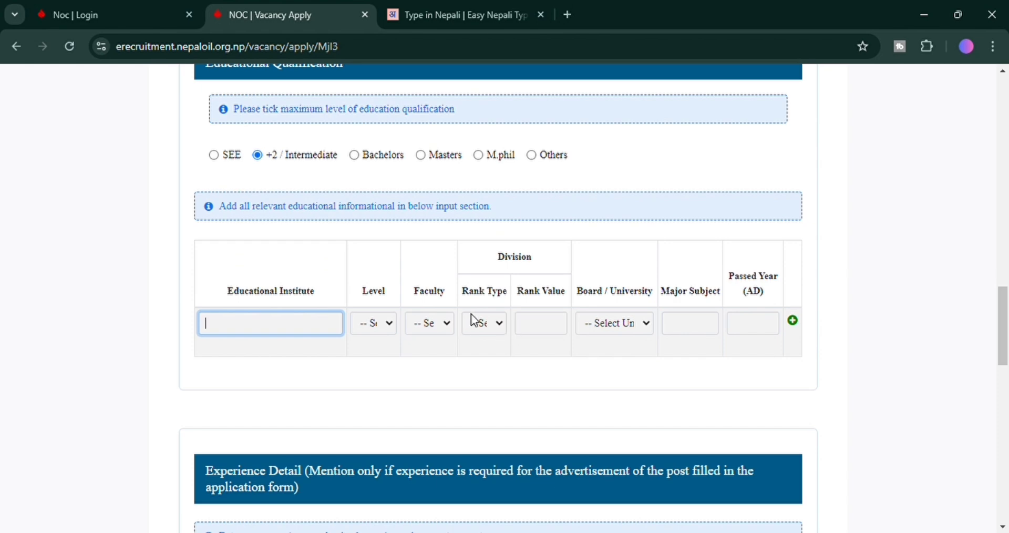
key(Tab)
key(Tab)
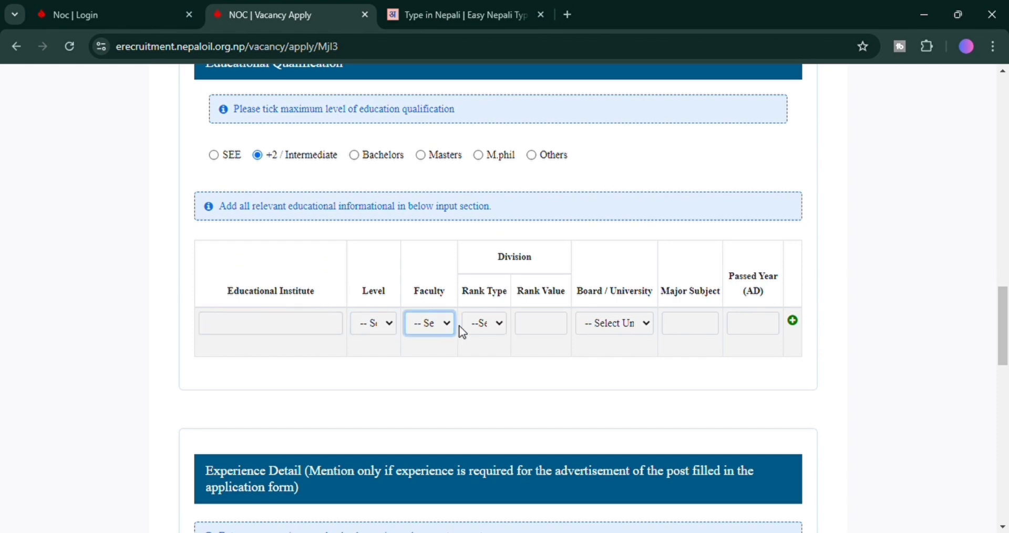
key(Tab)
scroll(502, 333, down, 5)
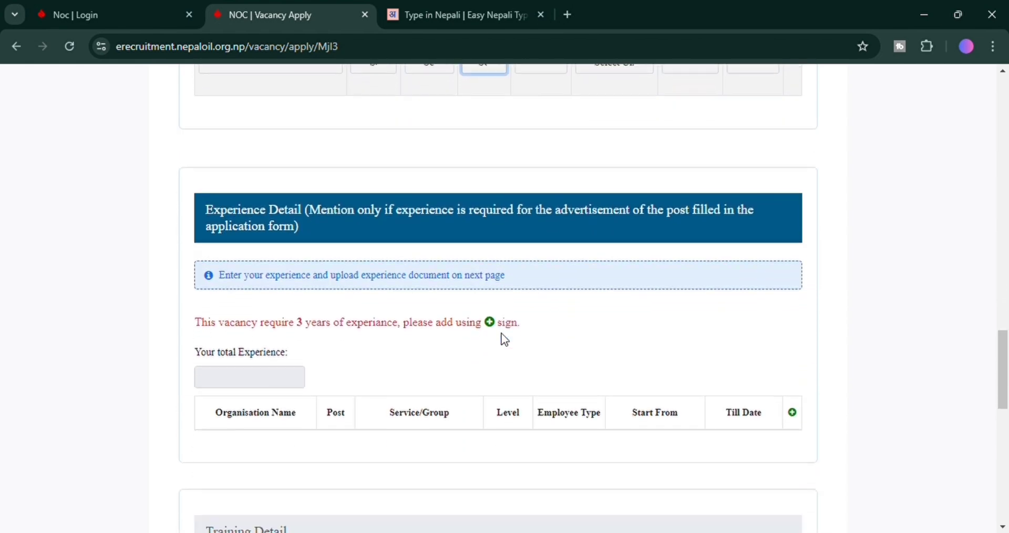
drag(206, 174, 422, 179)
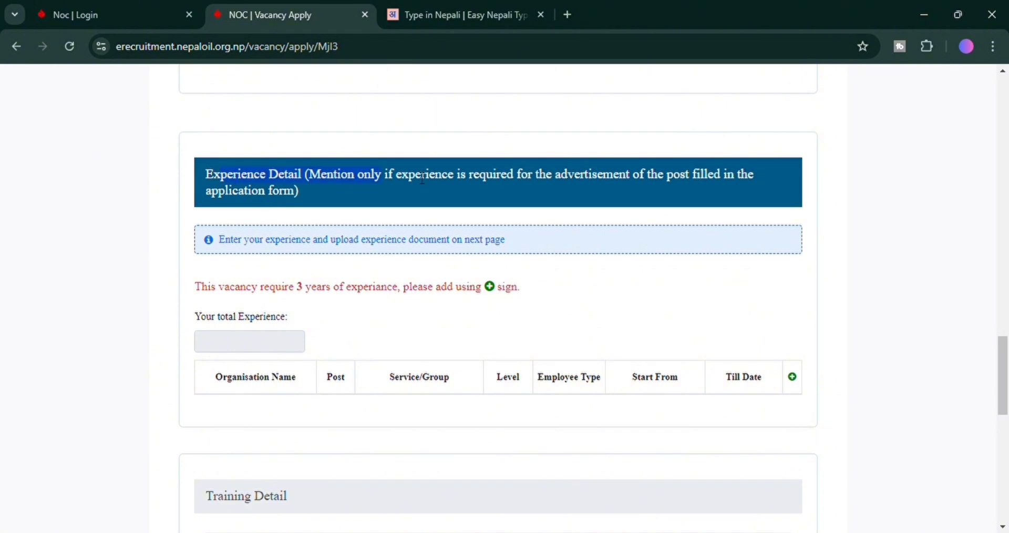
click(685, 180)
scroll(341, 379, down, 2)
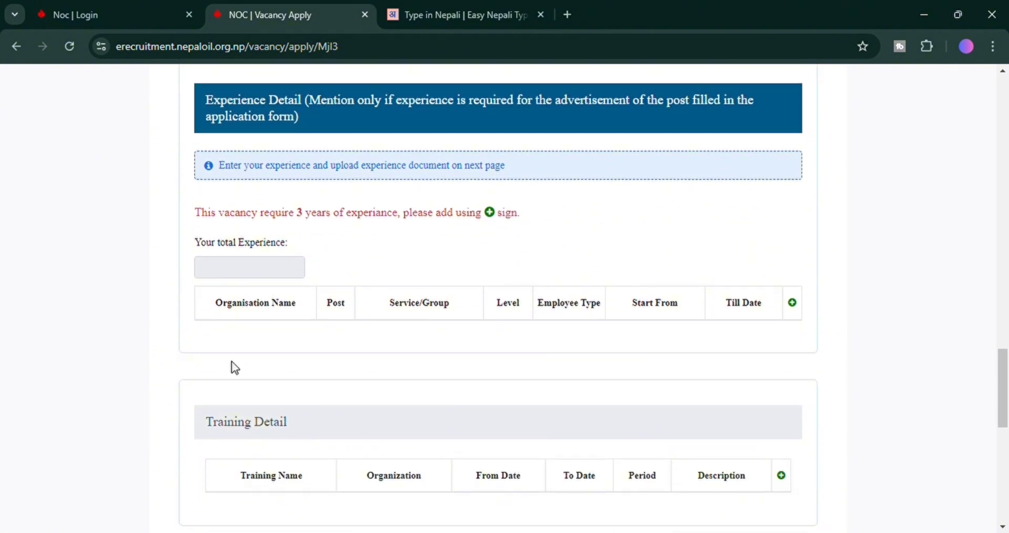
scroll(268, 368, down, 4)
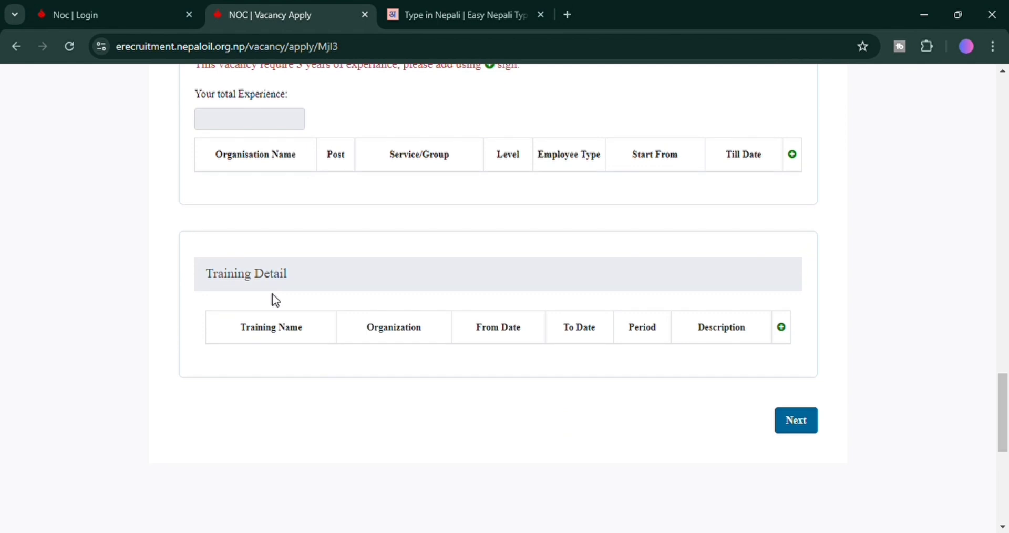
scroll(808, 426, down, 3)
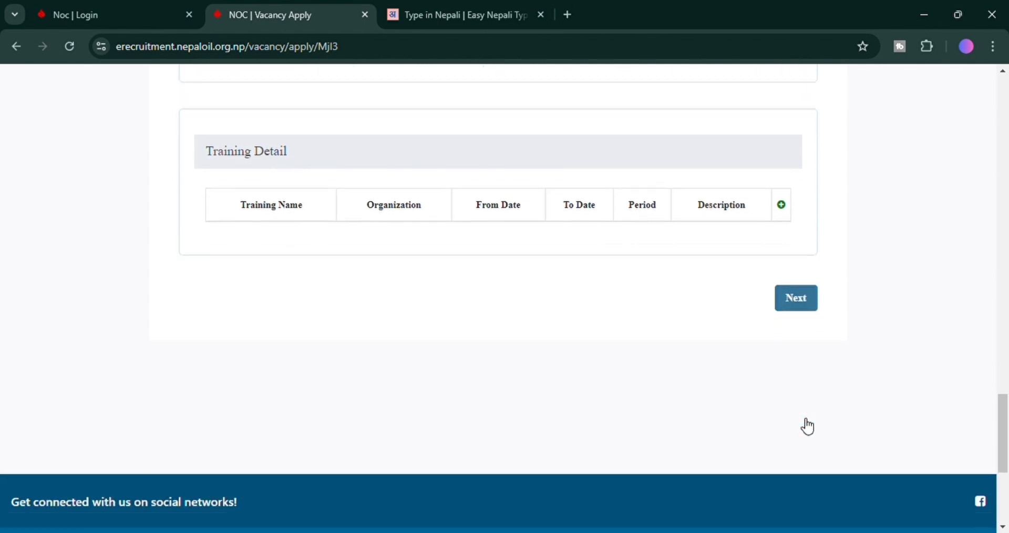
scroll(801, 424, up, 3)
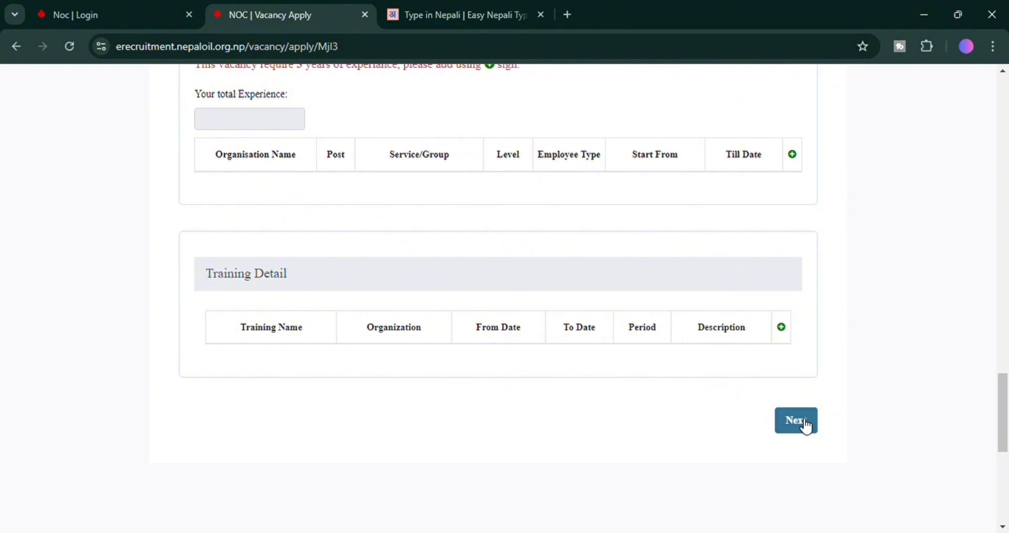
scroll(807, 426, up, 20)
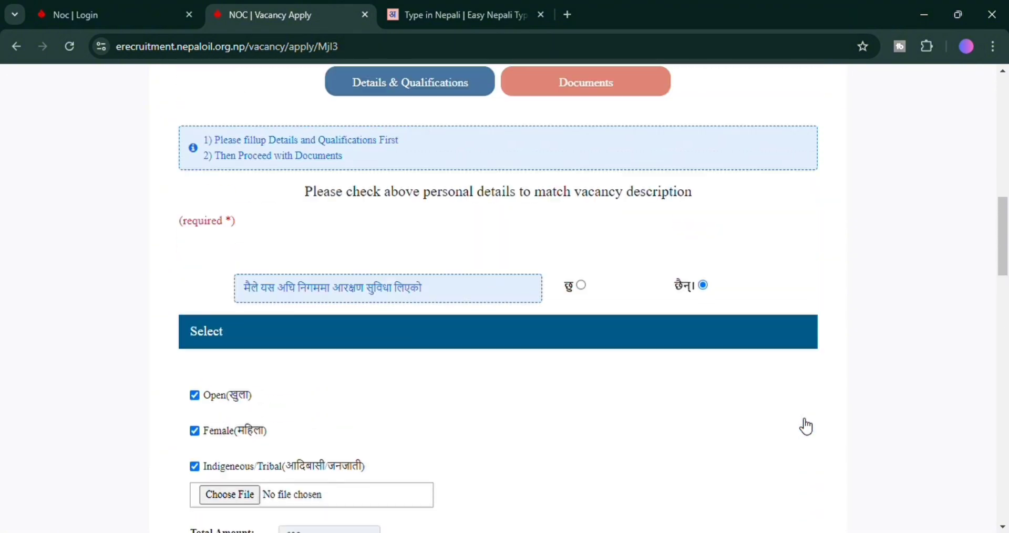
scroll(806, 426, up, 5)
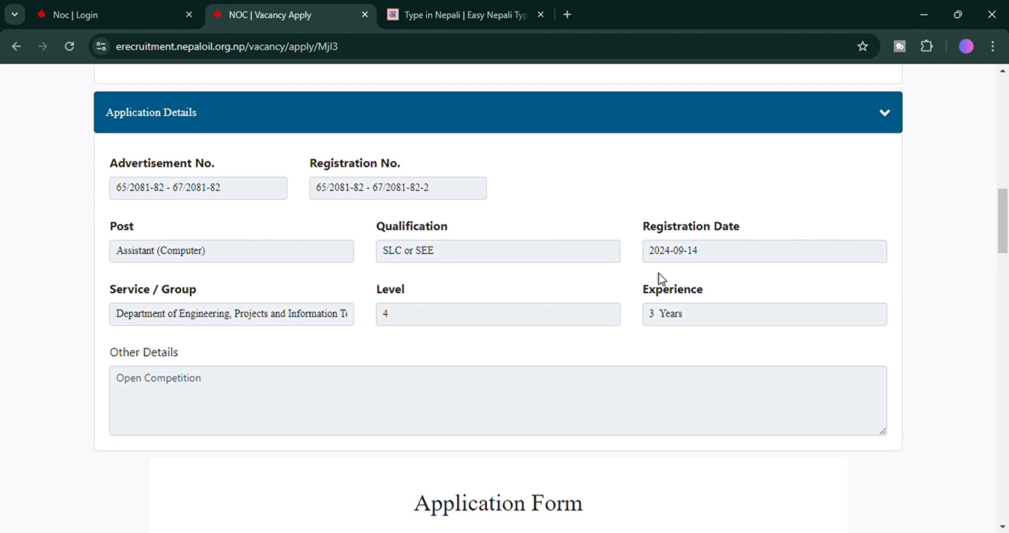
scroll(663, 279, down, 7)
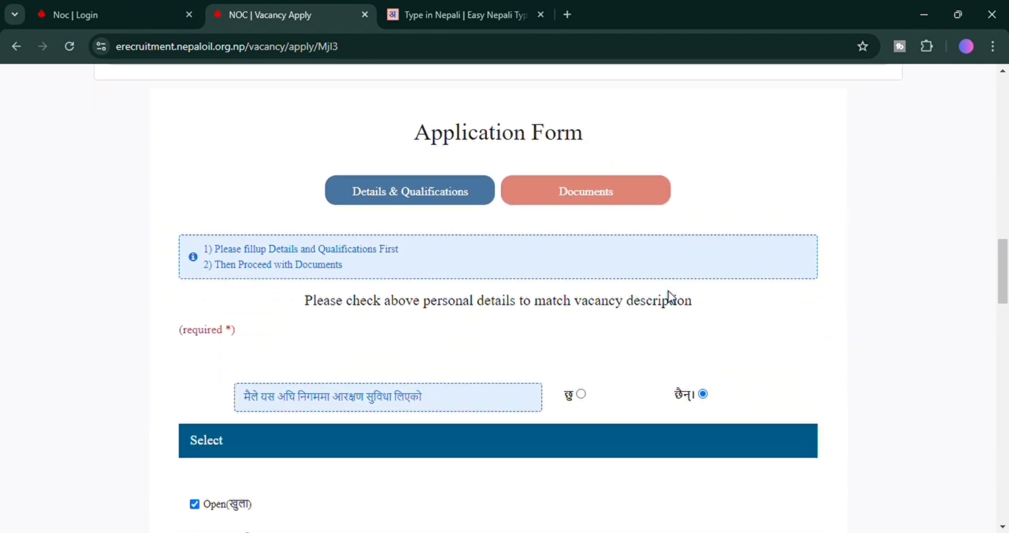